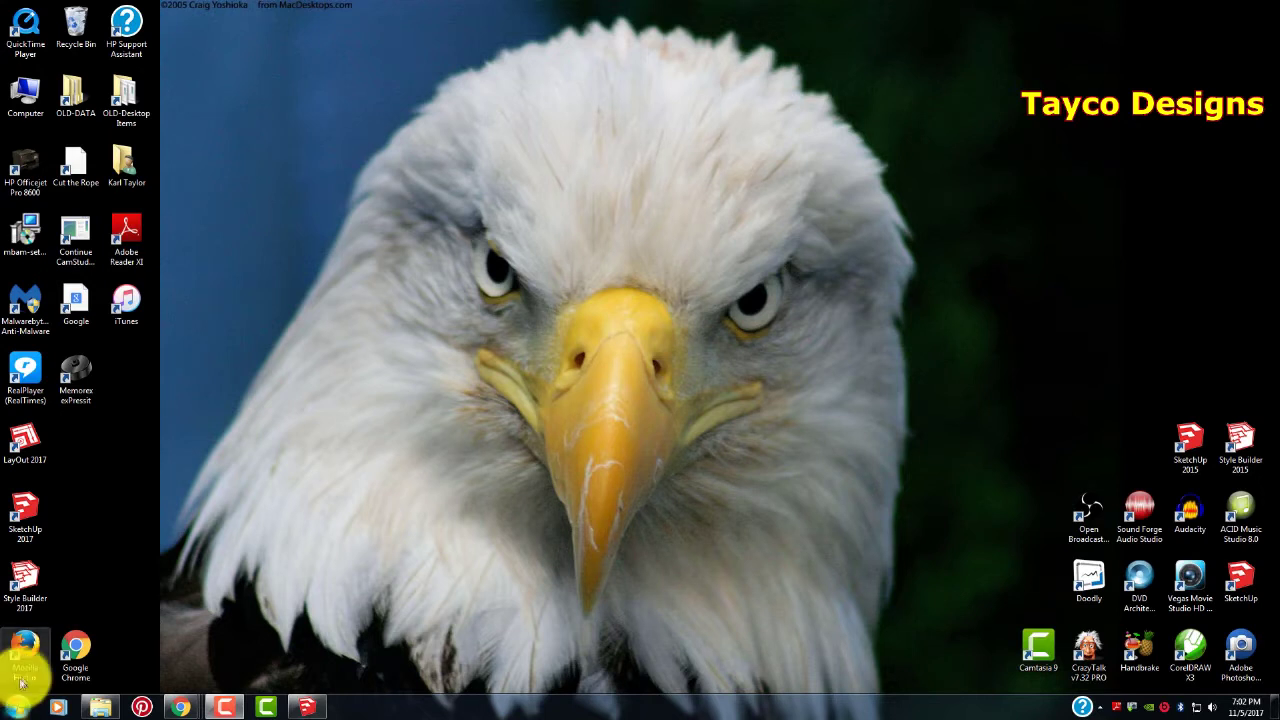
Restore the SketchUp window and orbit and zoom to view the board from another angle
{"action": "left_click", "coordinate": [307, 707]}
{"action": "scroll", "coordinate": [586, 480], "scroll_direction": "down", "scroll_amount": 3}
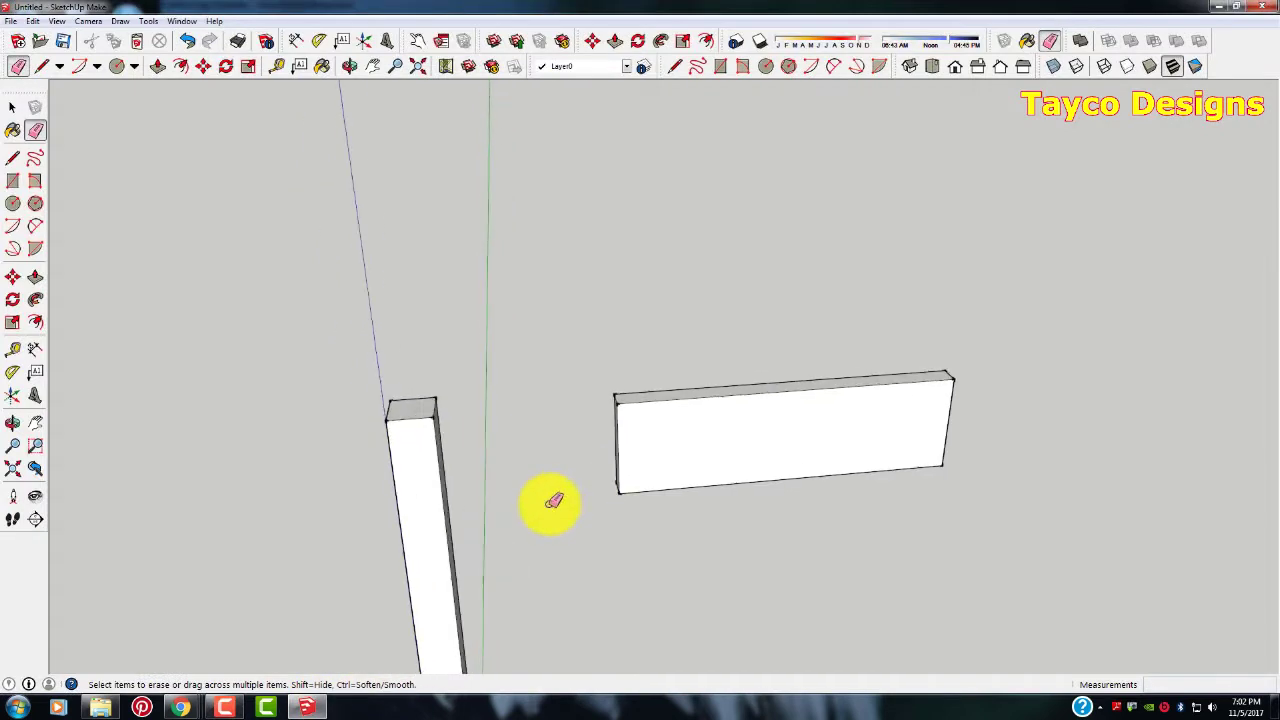
{"action": "scroll", "coordinate": [555, 495], "scroll_direction": "up", "scroll_amount": 3}
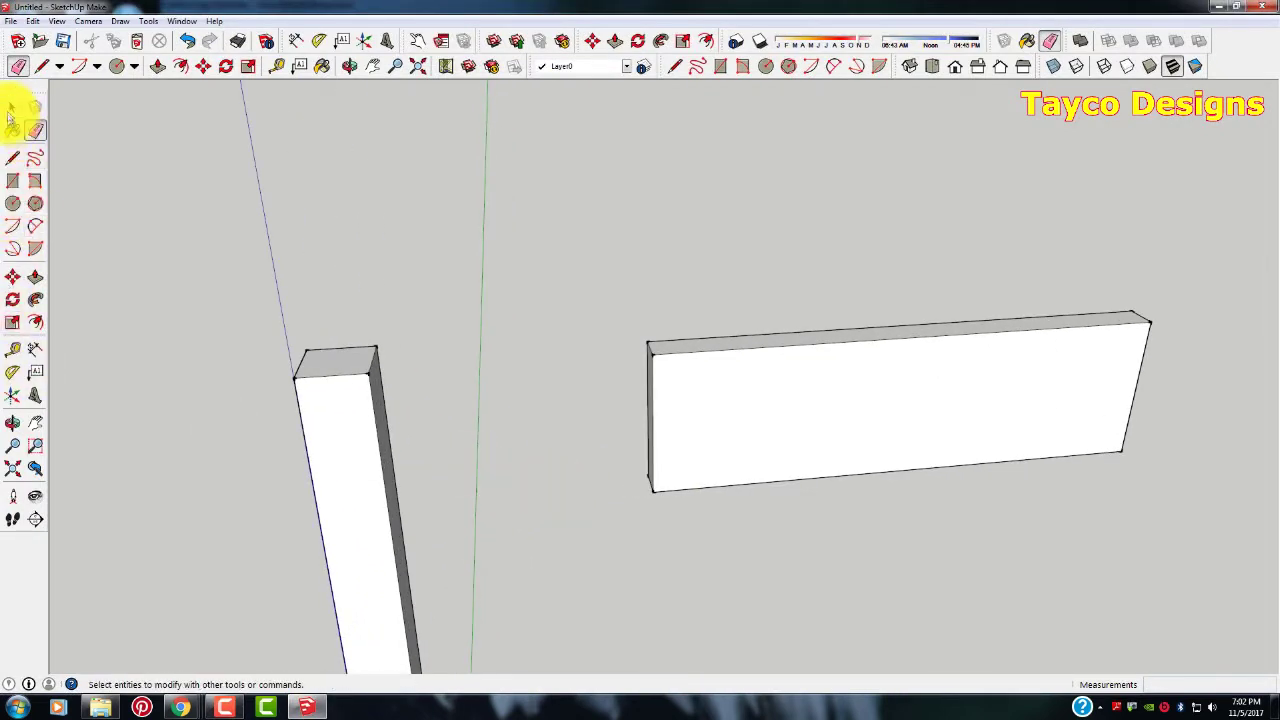
{"action": "scroll", "coordinate": [640, 380], "scroll_direction": "up", "scroll_amount": 2}
{"action": "middle_click_drag", "start_coordinate": [663, 391], "coordinate": [854, 380]}
{"action": "scroll", "coordinate": [853, 377], "scroll_direction": "up", "scroll_amount": 3}
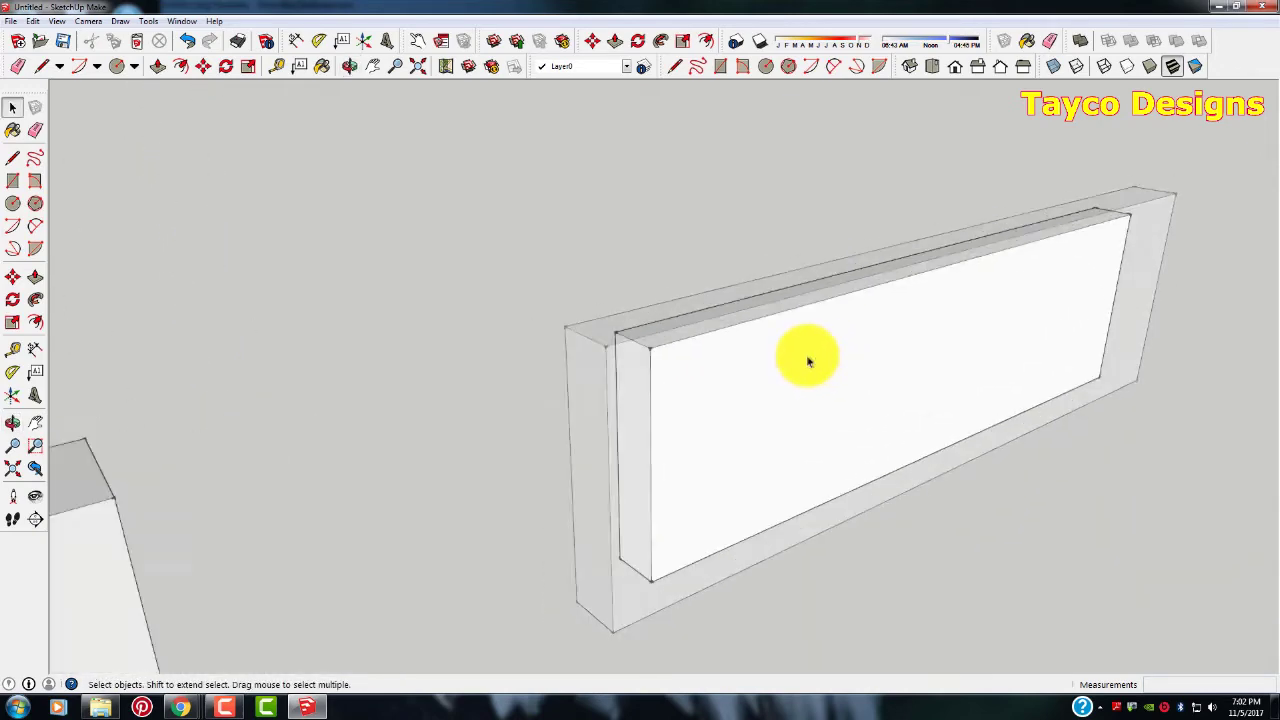
{"action": "scroll", "coordinate": [790, 360], "scroll_direction": "down", "scroll_amount": 4}
{"action": "scroll", "coordinate": [752, 362], "scroll_direction": "down", "scroll_amount": 3}
{"action": "middle_click_drag", "start_coordinate": [749, 363], "coordinate": [731, 414]}
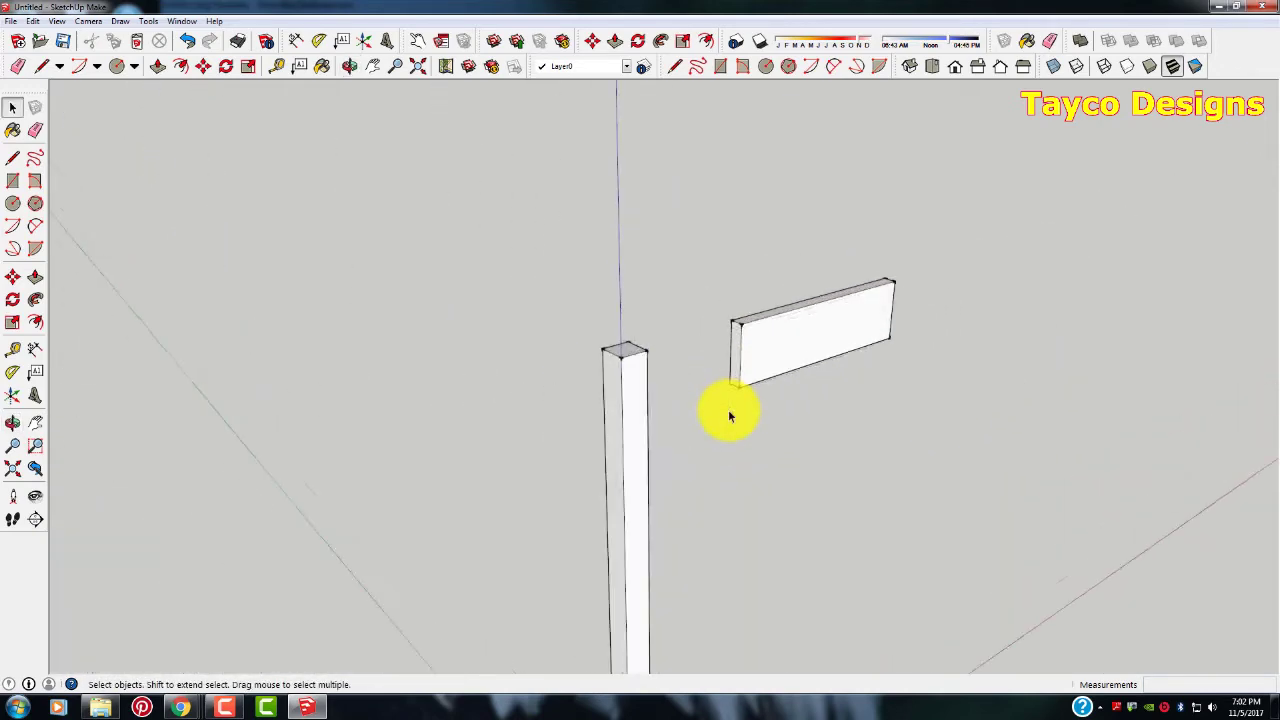
{"action": "scroll", "coordinate": [725, 390], "scroll_direction": "up", "scroll_amount": 3}
{"action": "scroll", "coordinate": [730, 350], "scroll_direction": "down", "scroll_amount": 2}
{"action": "scroll", "coordinate": [791, 220], "scroll_direction": "up", "scroll_amount": 6}
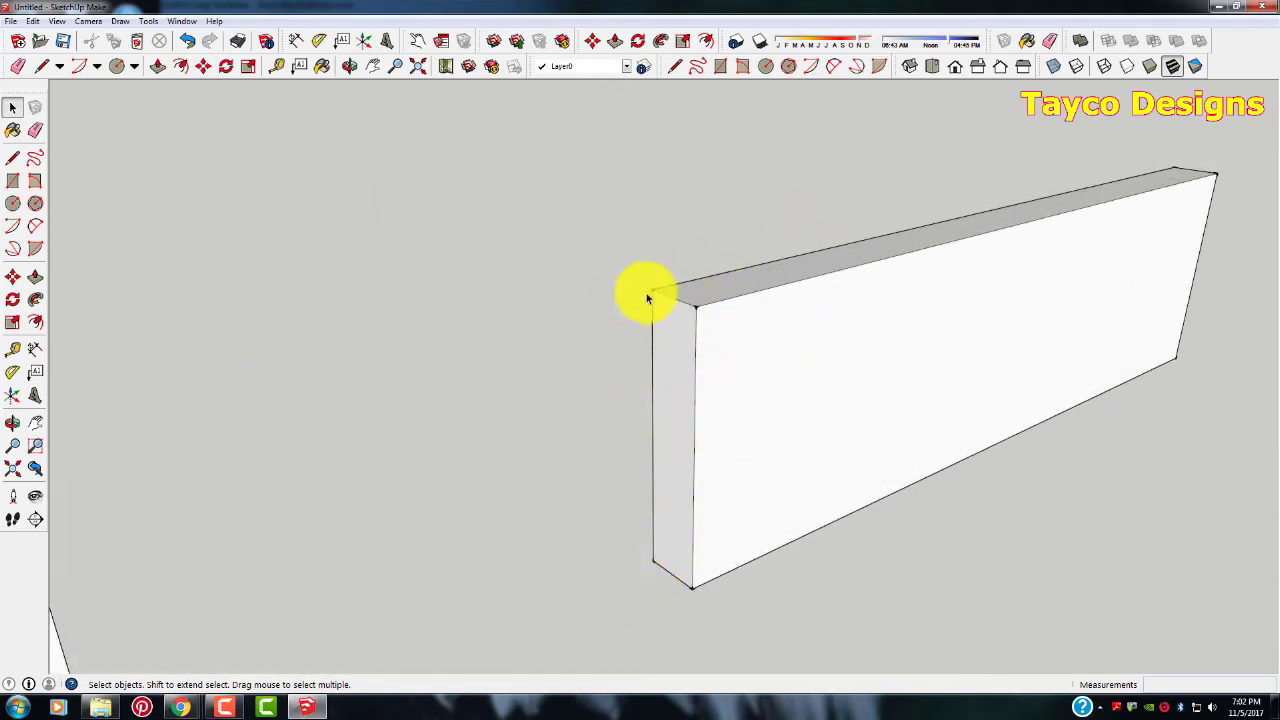
{"action": "scroll", "coordinate": [686, 306], "scroll_direction": "down", "scroll_amount": 5}
Orbit and zoom around the upright post until the board's end is faced squarely
{"action": "middle_click_drag", "start_coordinate": [686, 308], "coordinate": [397, 266]}
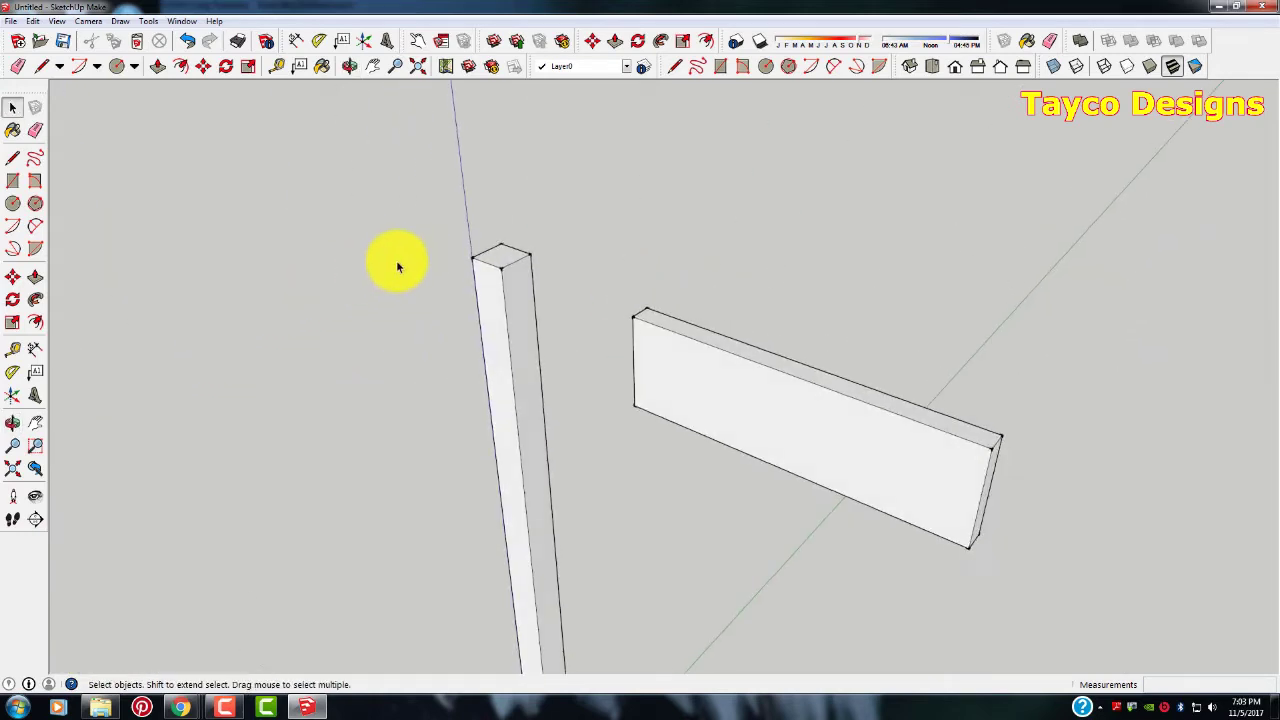
{"action": "scroll", "coordinate": [534, 251], "scroll_direction": "up", "scroll_amount": 5}
{"action": "scroll", "coordinate": [517, 290], "scroll_direction": "up", "scroll_amount": 2}
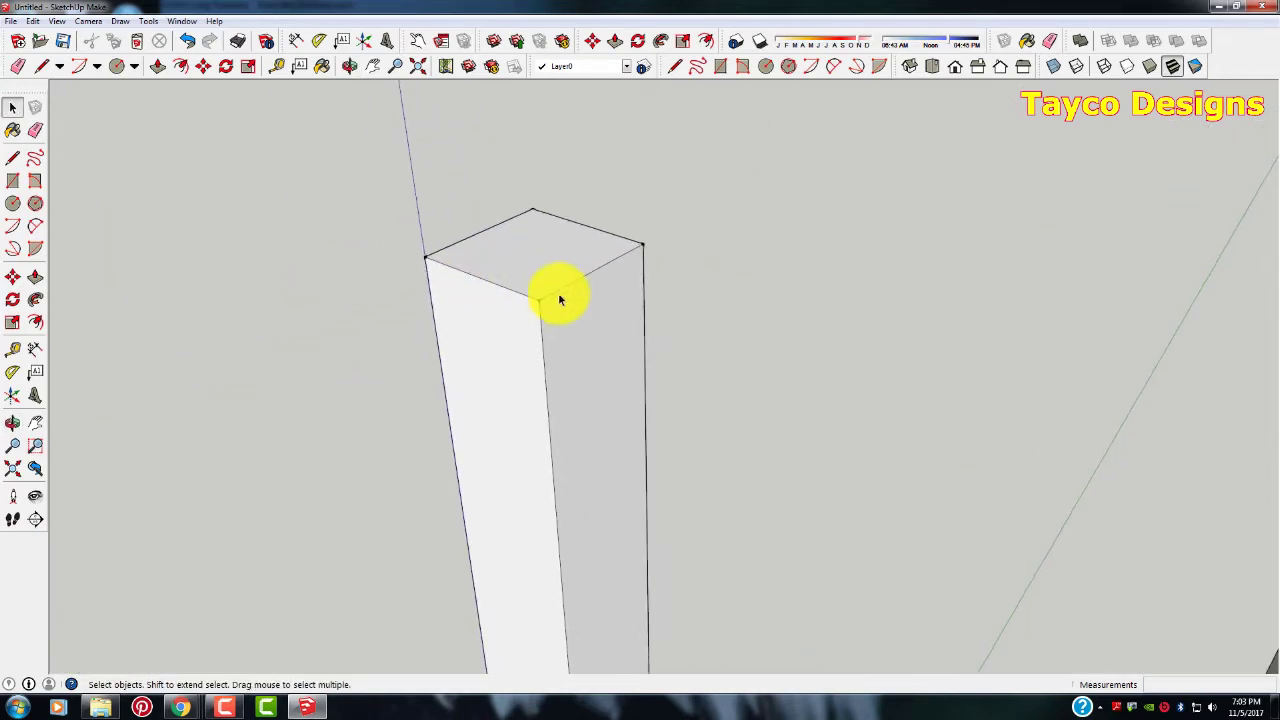
{"action": "scroll", "coordinate": [528, 294], "scroll_direction": "down", "scroll_amount": 8}
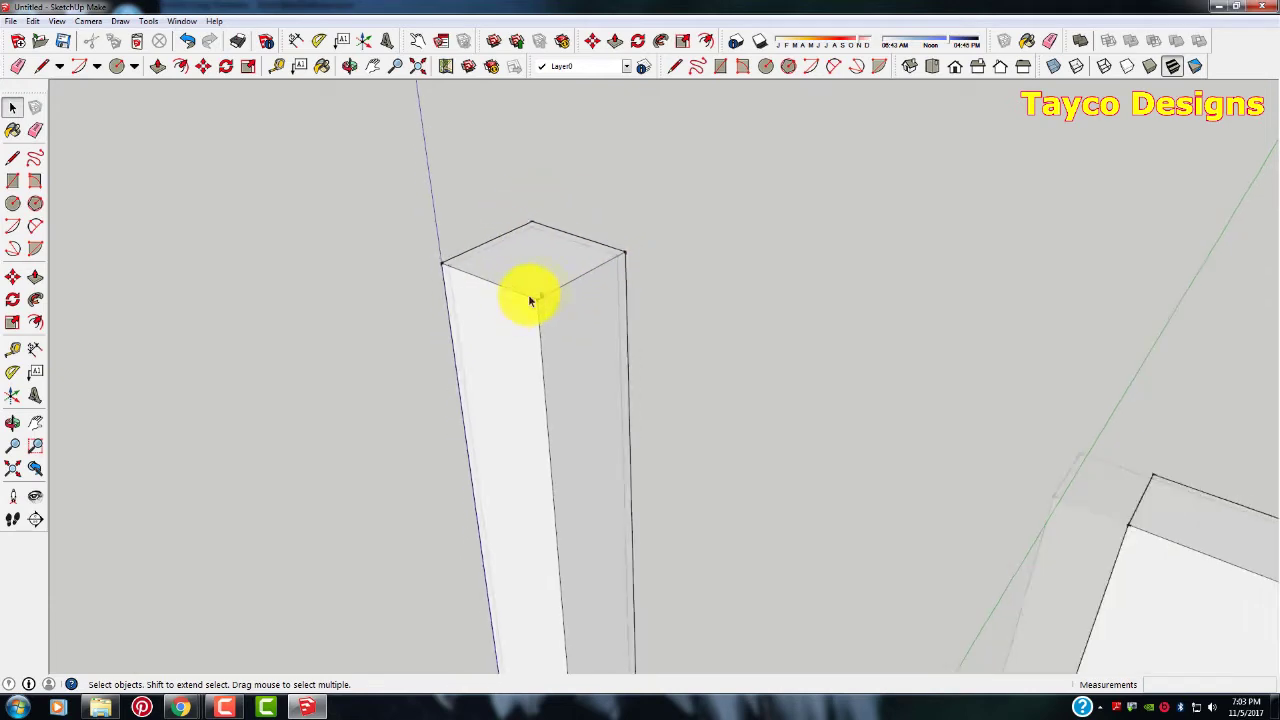
{"action": "scroll", "coordinate": [641, 493], "scroll_direction": "down", "scroll_amount": 3}
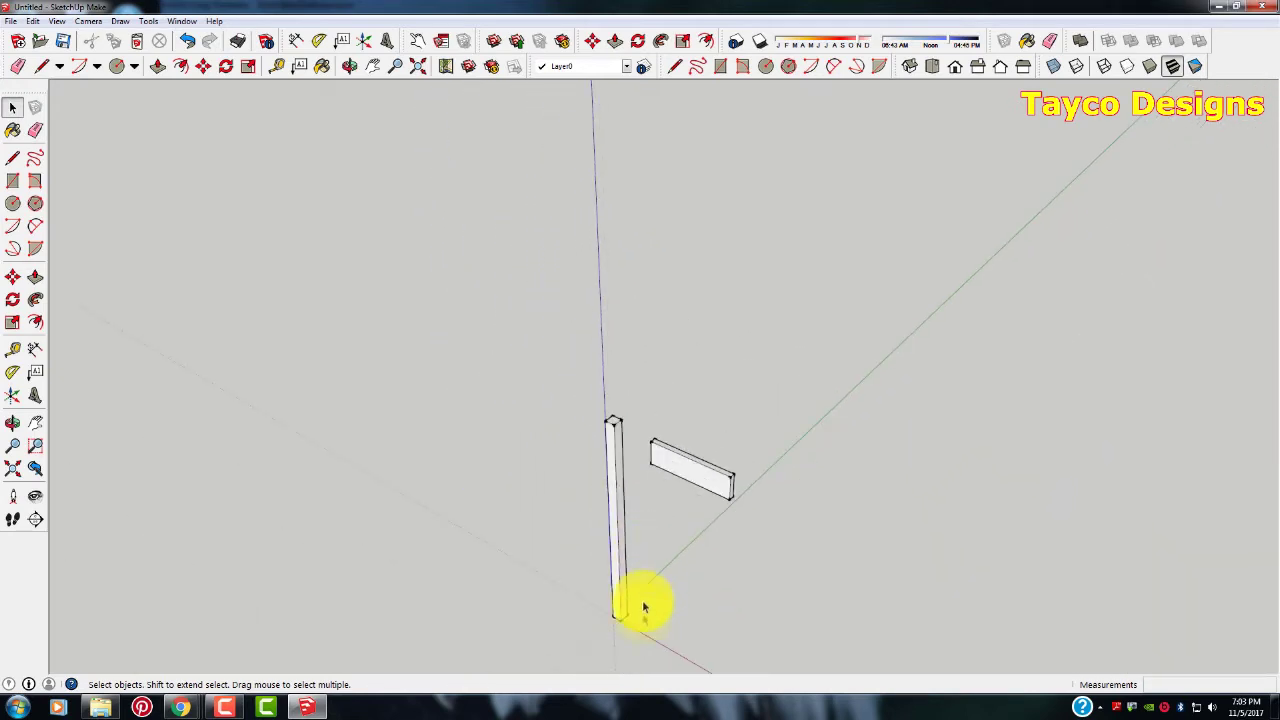
{"action": "scroll", "coordinate": [643, 619], "scroll_direction": "up", "scroll_amount": 10}
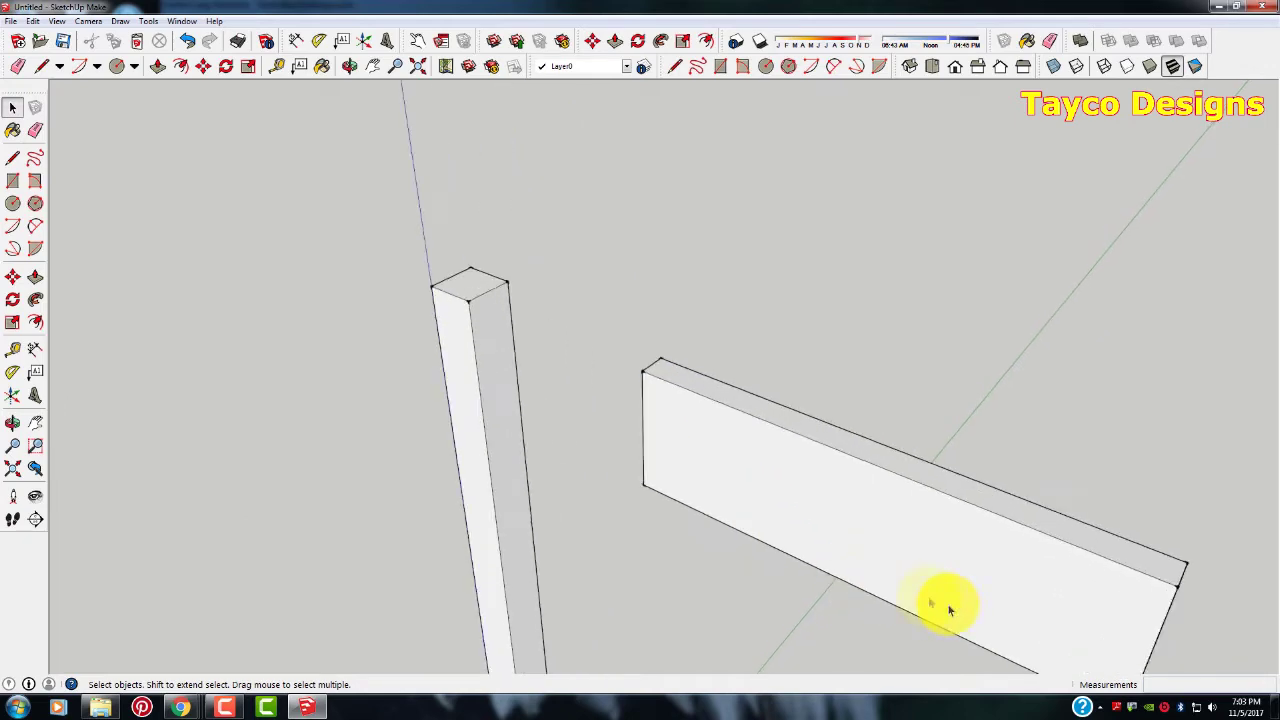
{"action": "mouse_move", "coordinate": [943, 600]}
{"action": "middle_mouse_down"}
{"action": "mouse_move", "coordinate": [750, 512]}
{"action": "mouse_move", "coordinate": [1100, 380]}
{"action": "mouse_move", "coordinate": [766, 400]}
{"action": "middle_mouse_up"}
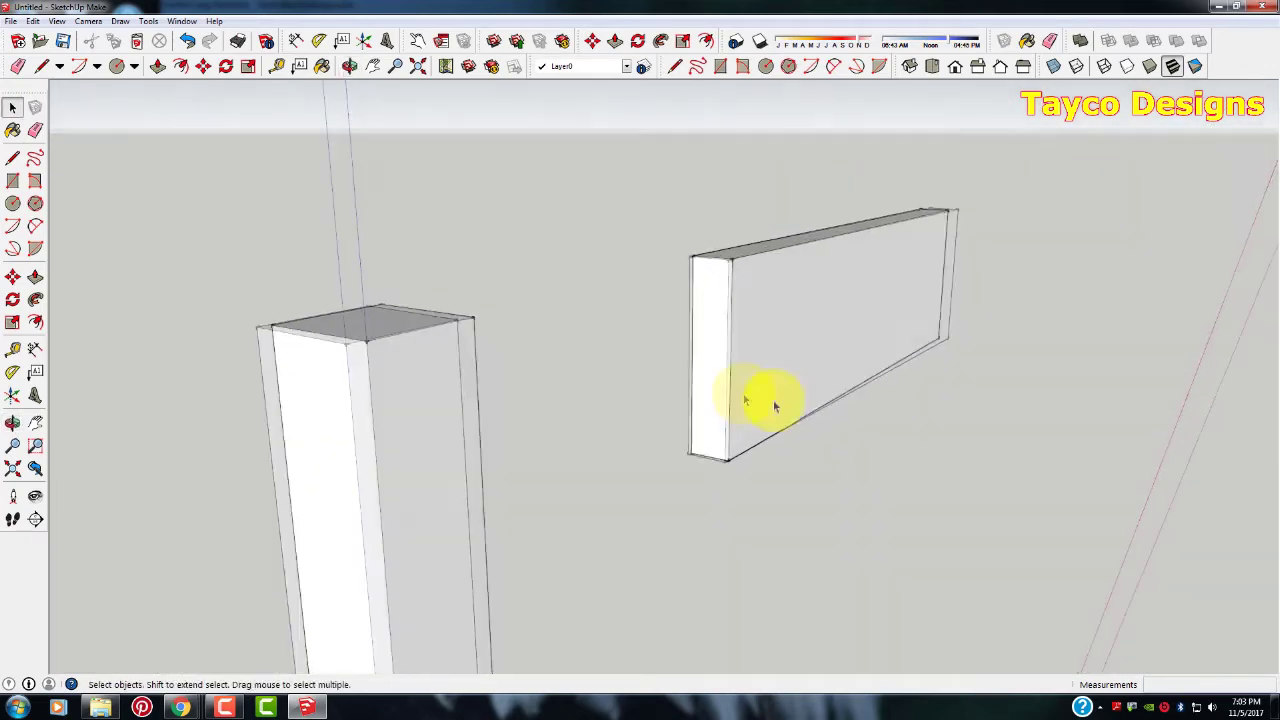
{"action": "scroll", "coordinate": [766, 400], "scroll_direction": "up", "scroll_amount": 1}
{"action": "scroll", "coordinate": [784, 352], "scroll_direction": "up", "scroll_amount": 3}
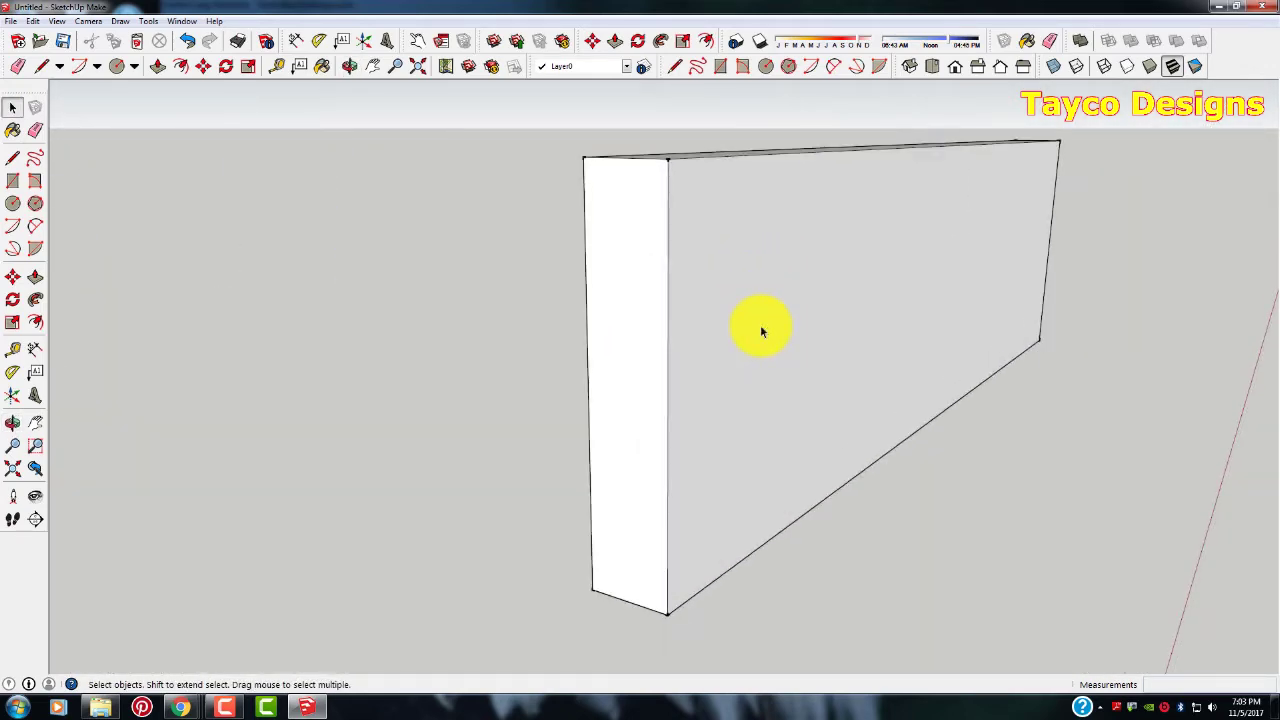
{"action": "scroll", "coordinate": [761, 331], "scroll_direction": "down", "scroll_amount": 3}
{"action": "middle_click_drag", "start_coordinate": [751, 309], "coordinate": [749, 314]}
{"action": "scroll", "coordinate": [688, 310], "scroll_direction": "up", "scroll_amount": 2}
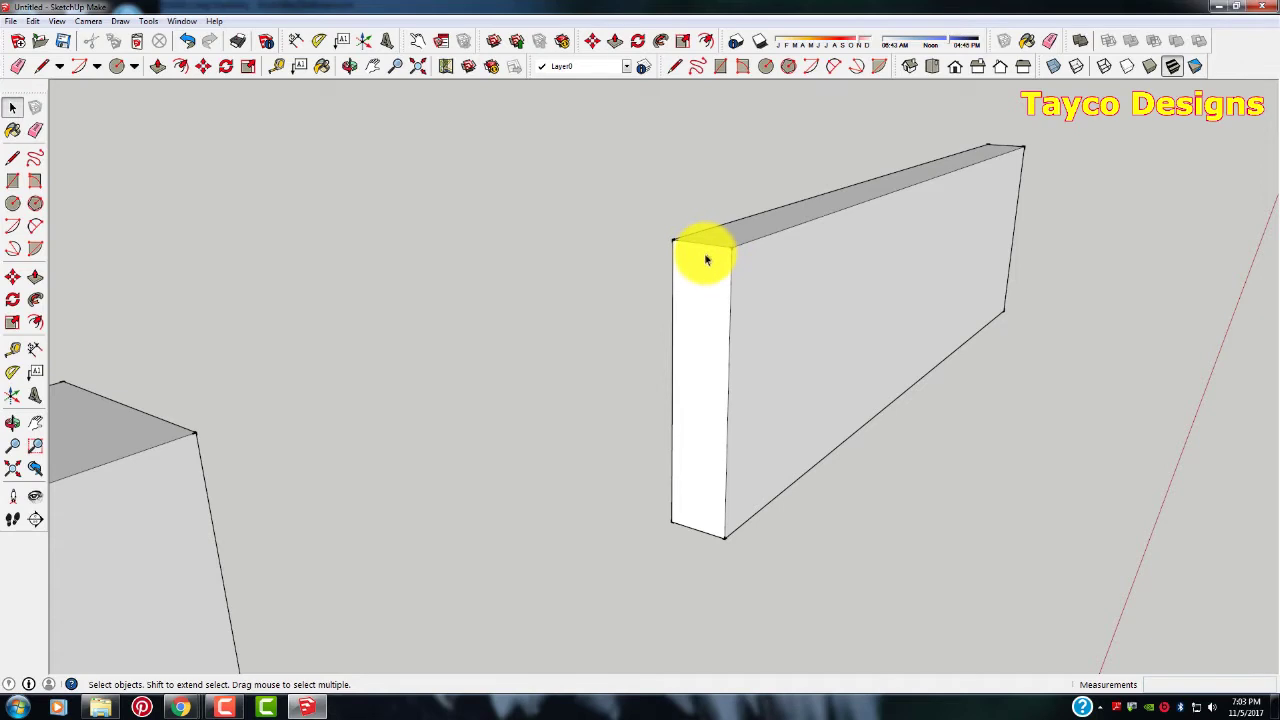
{"action": "middle_click_drag", "start_coordinate": [700, 257], "coordinate": [709, 331]}
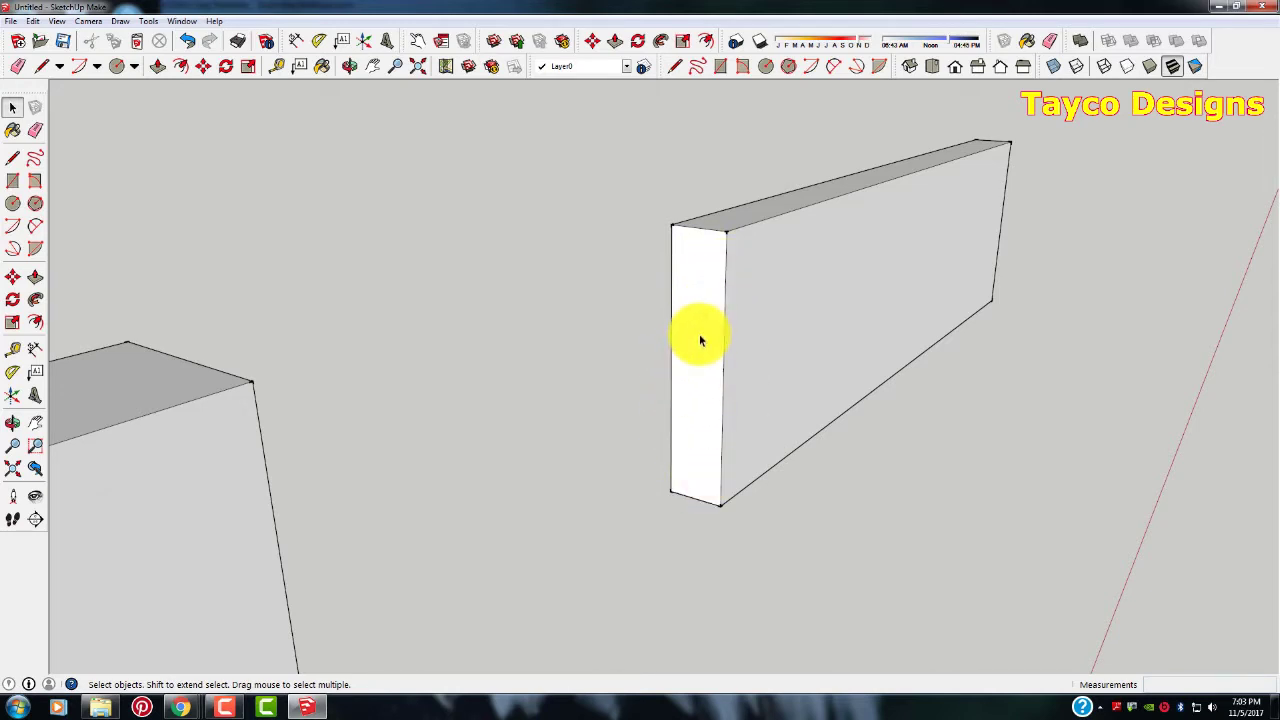
{"action": "middle_click_drag", "start_coordinate": [286, 523], "coordinate": [543, 514]}
{"action": "scroll", "coordinate": [540, 517], "scroll_direction": "down", "scroll_amount": 5}
{"action": "scroll", "coordinate": [520, 530], "scroll_direction": "up", "scroll_amount": 2}
{"action": "scroll", "coordinate": [450, 520], "scroll_direction": "up", "scroll_amount": 2}
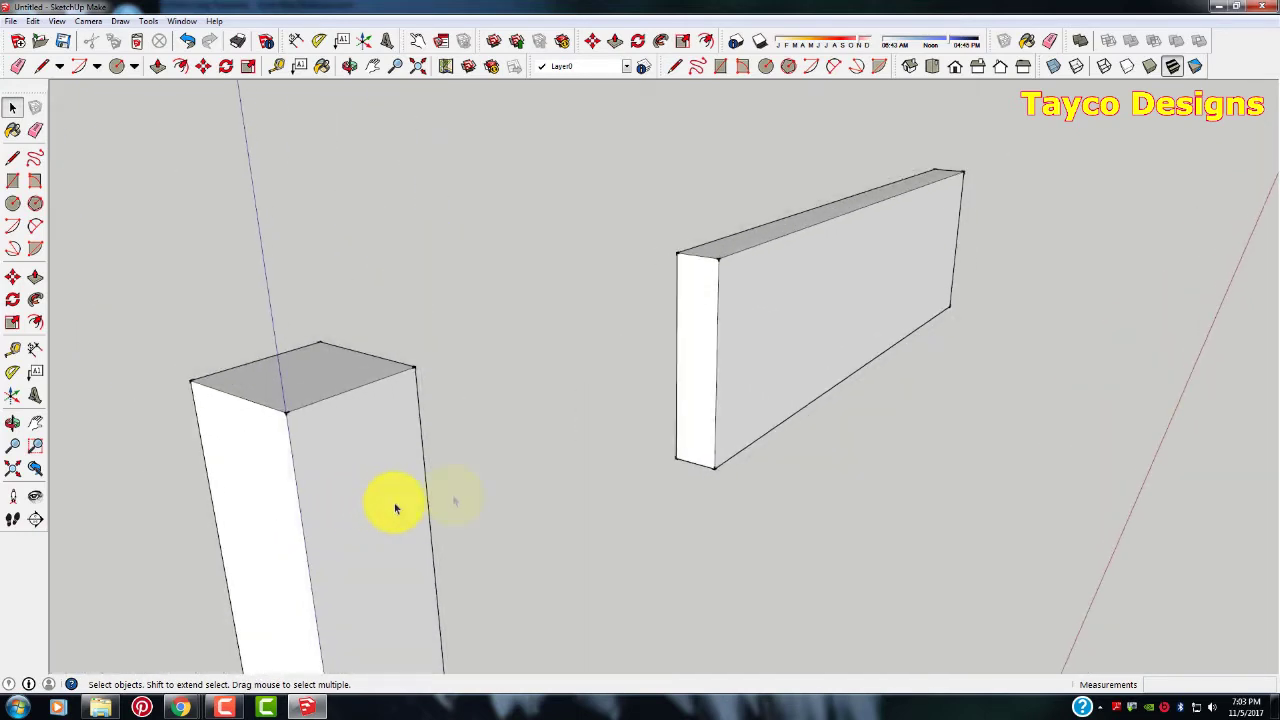
{"action": "scroll", "coordinate": [520, 500], "scroll_direction": "down", "scroll_amount": 1}
{"action": "scroll", "coordinate": [680, 478], "scroll_direction": "up", "scroll_amount": 3}
{"action": "scroll", "coordinate": [650, 332], "scroll_direction": "down", "scroll_amount": 2}
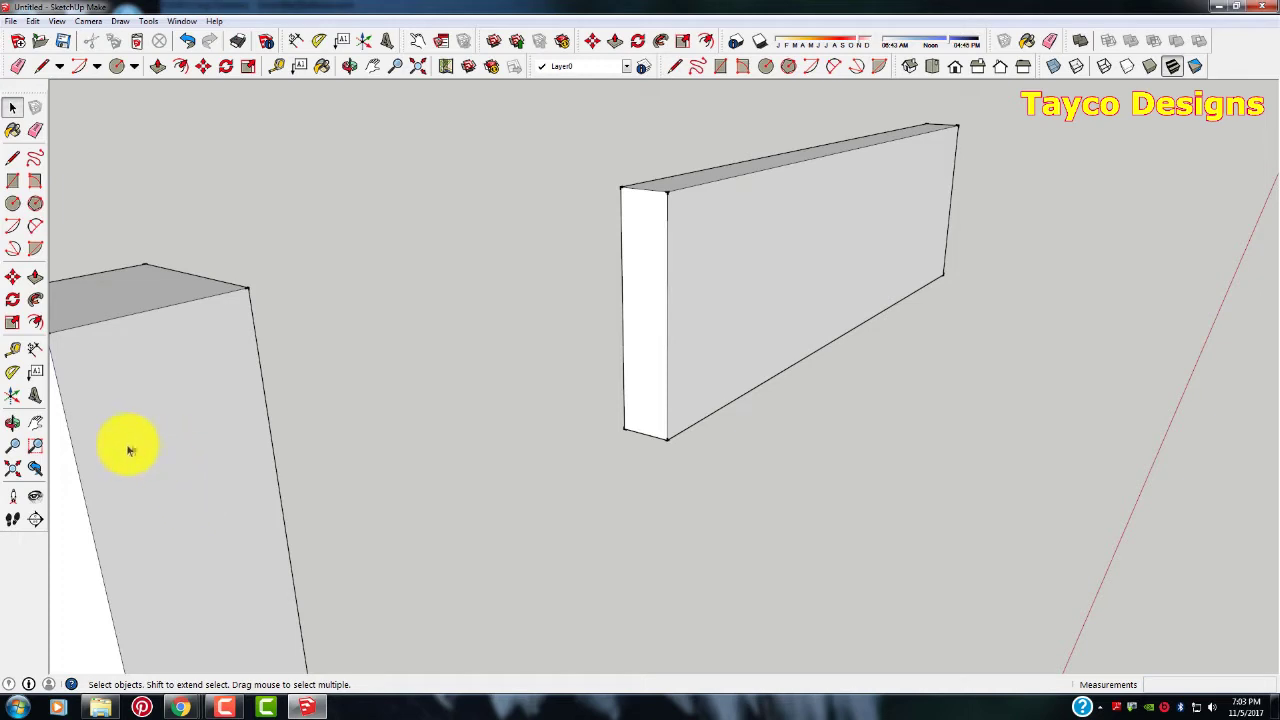
{"action": "left_click", "coordinate": [13, 108]}
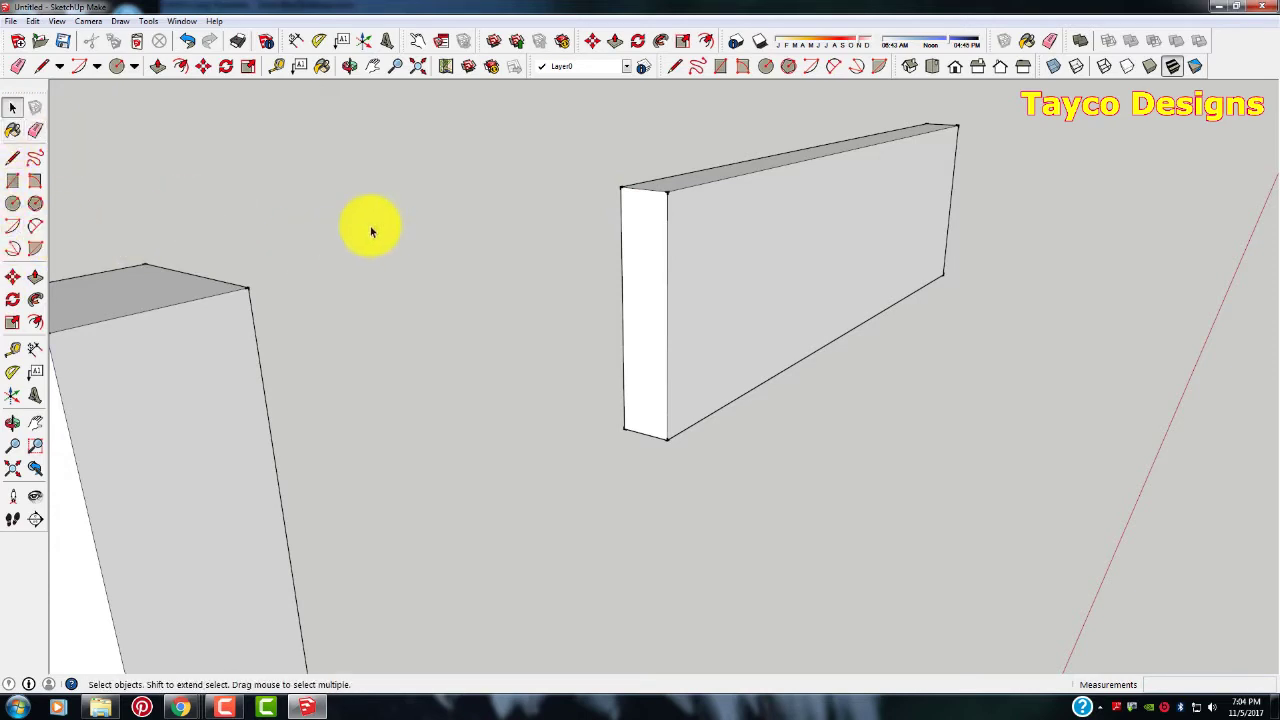
{"action": "left_click_drag", "start_coordinate": [570, 165], "coordinate": [696, 487]}
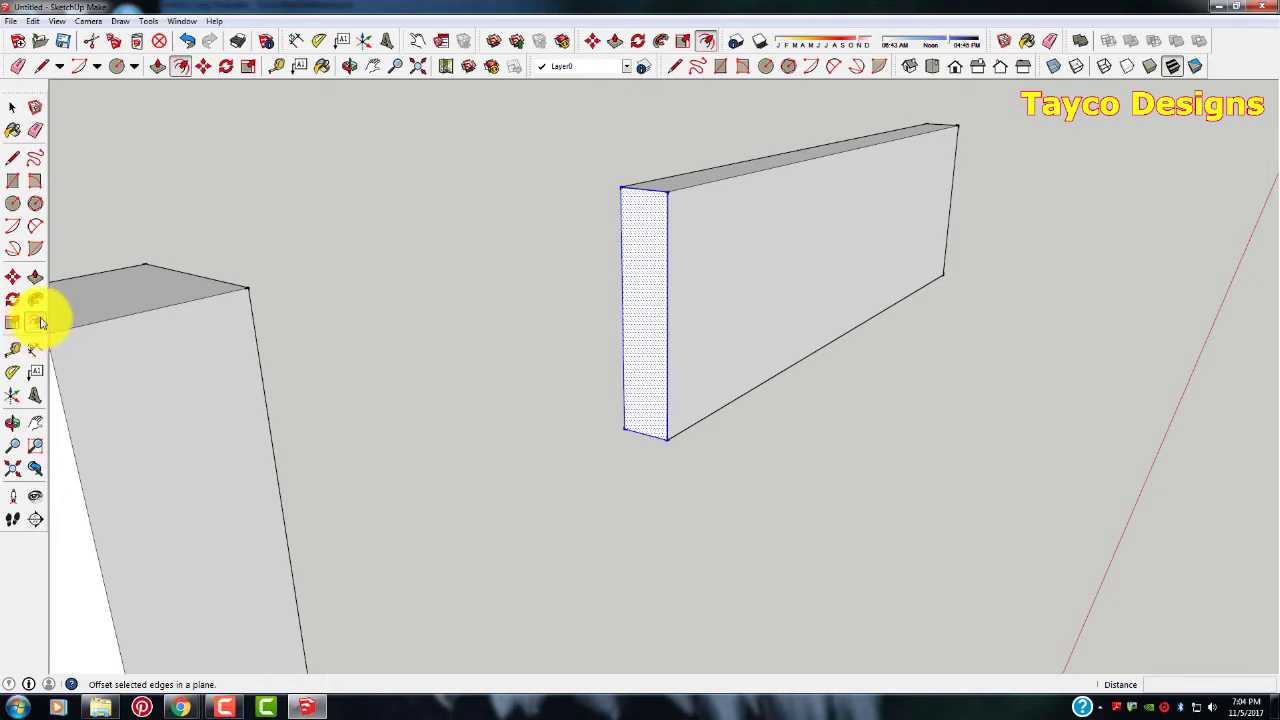
Offset the rail's narrow end face inward by 0.25" to outline the tenon
{"action": "left_click", "coordinate": [36, 321]}
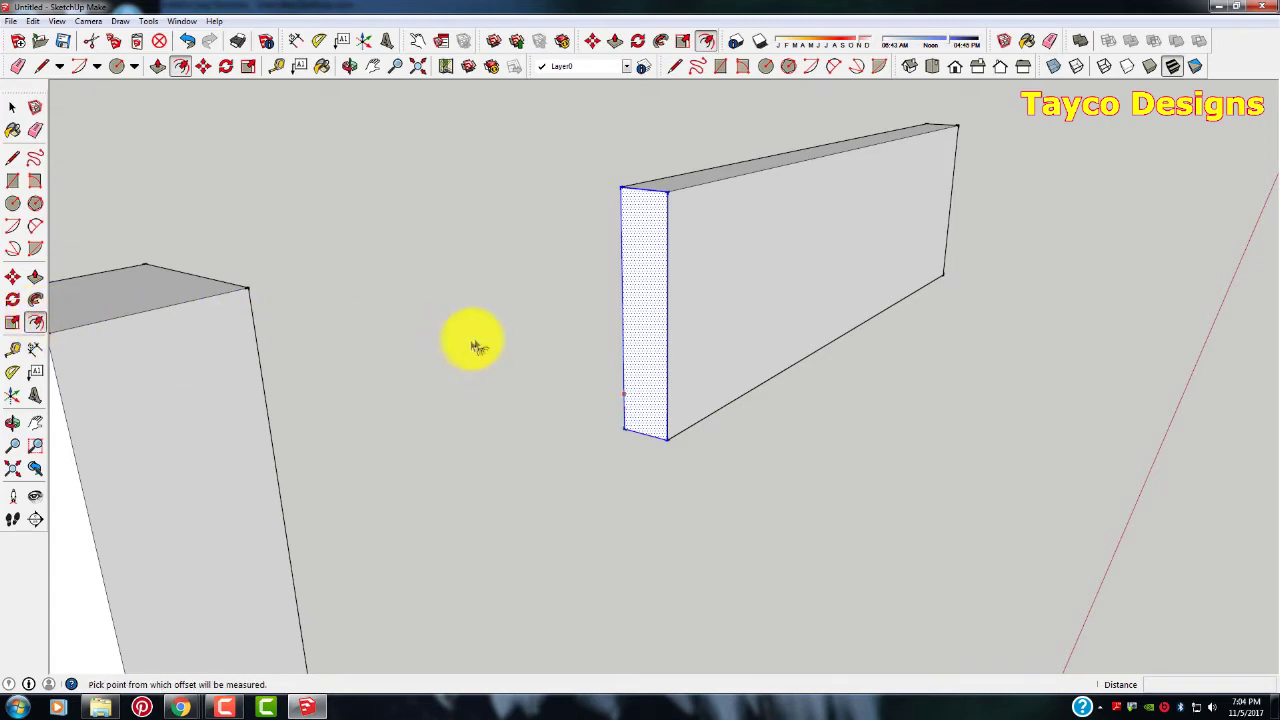
{"action": "left_click", "coordinate": [623, 304]}
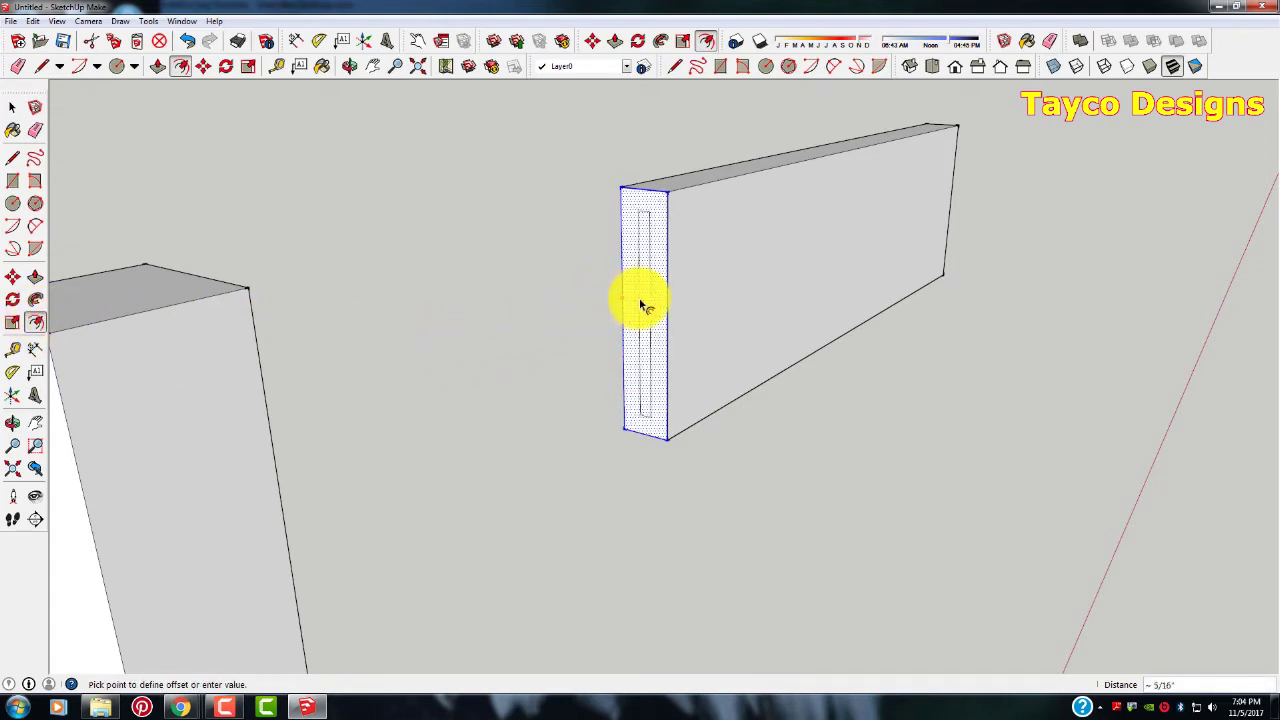
{"action": "left_click", "coordinate": [636, 303]}
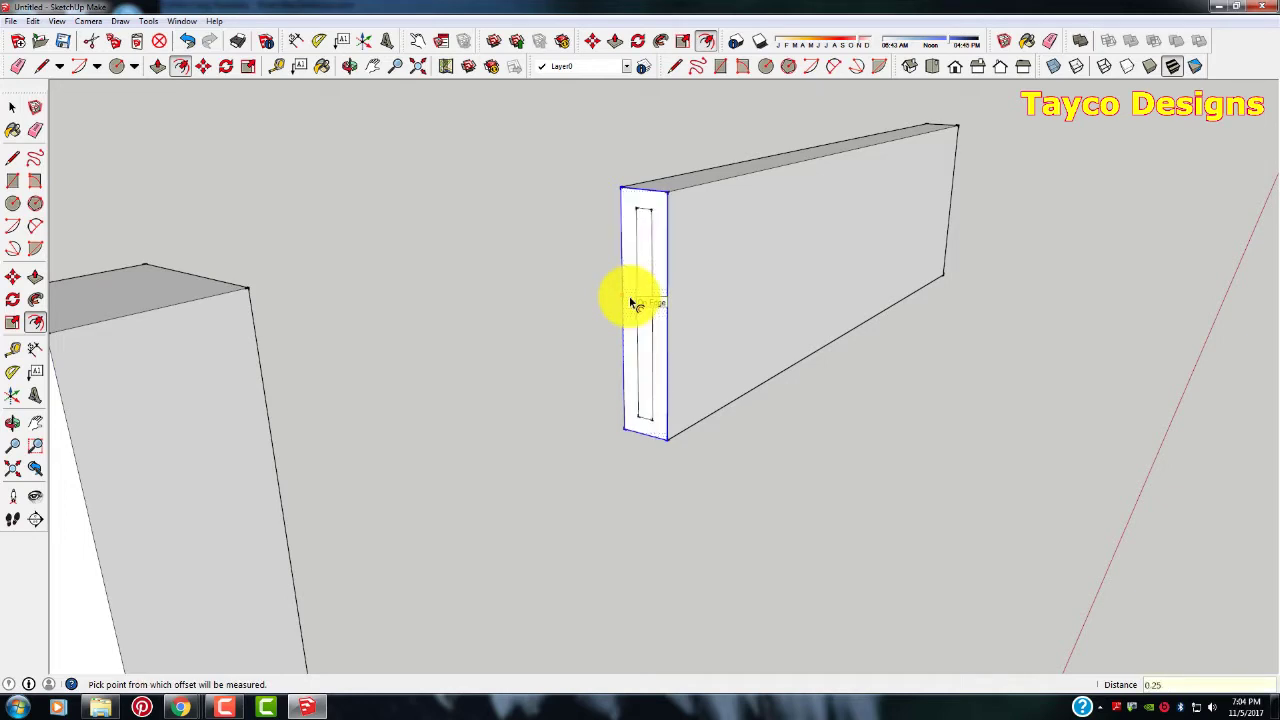
{"action": "left_click", "coordinate": [415, 370]}
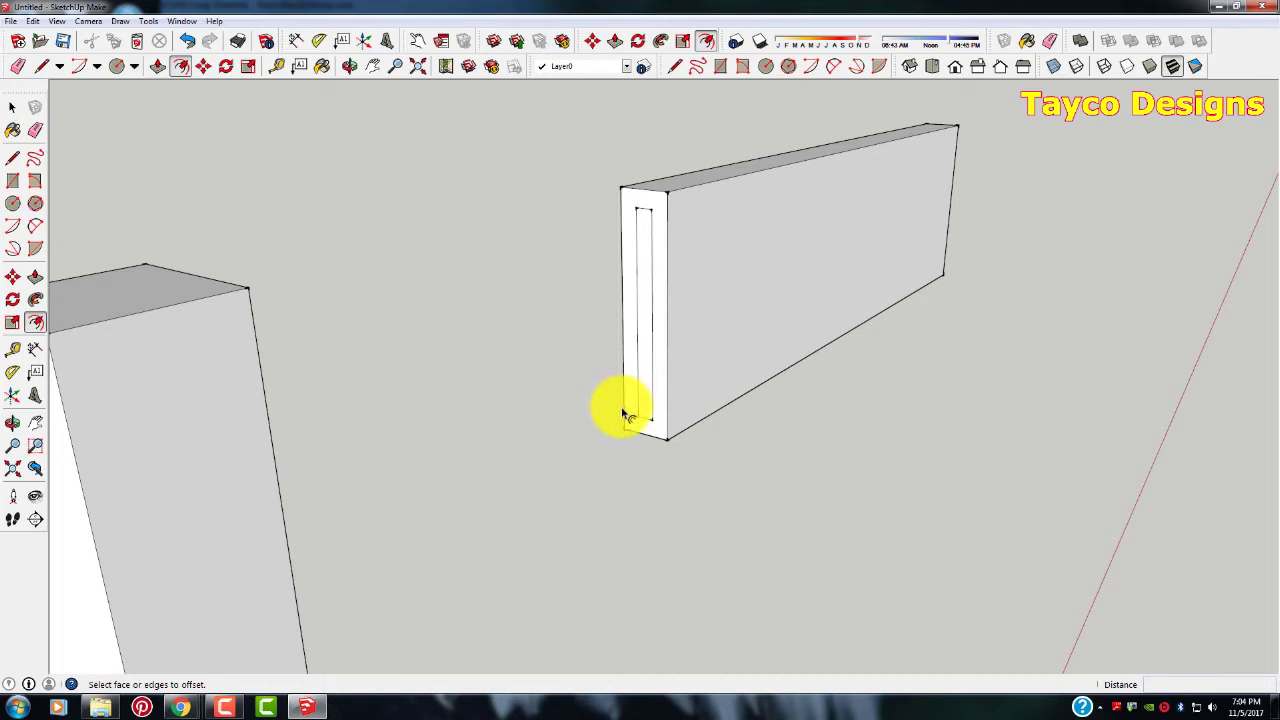
{"action": "scroll", "coordinate": [650, 300], "scroll_direction": "up", "scroll_amount": 2}
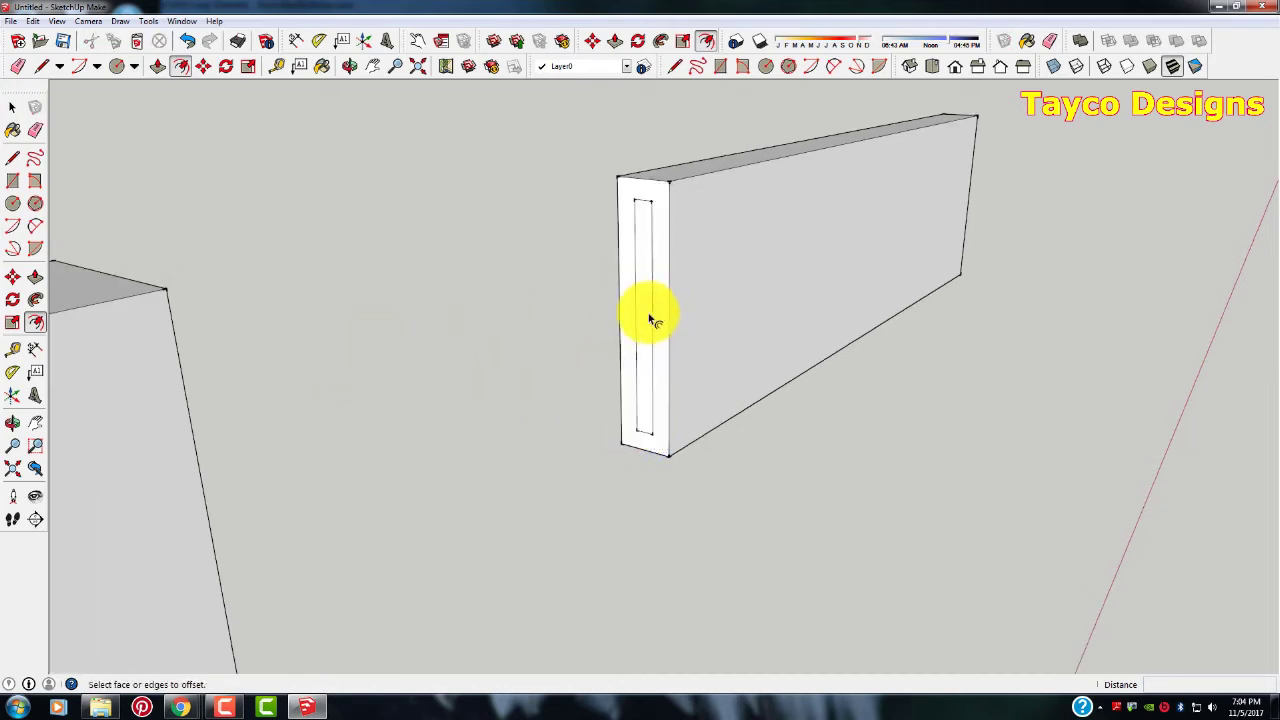
{"action": "left_click", "coordinate": [35, 278]}
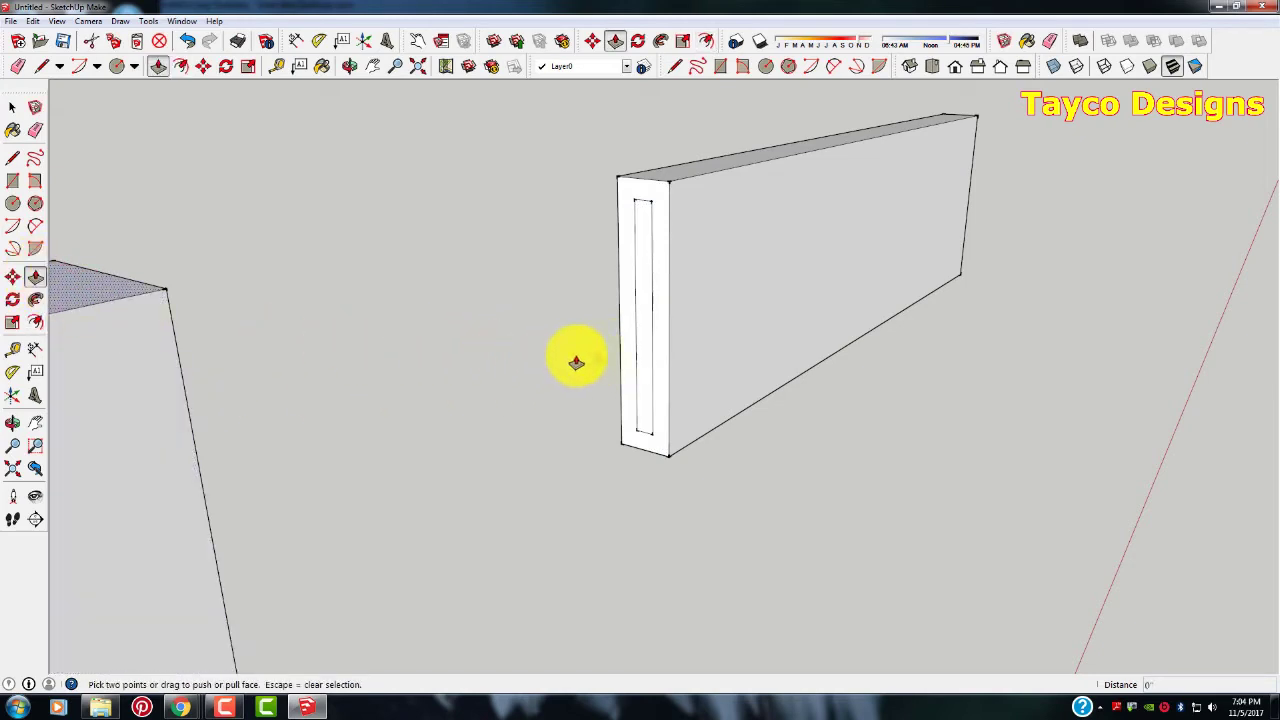
{"action": "scroll", "coordinate": [645, 355], "scroll_direction": "up", "scroll_amount": 4}
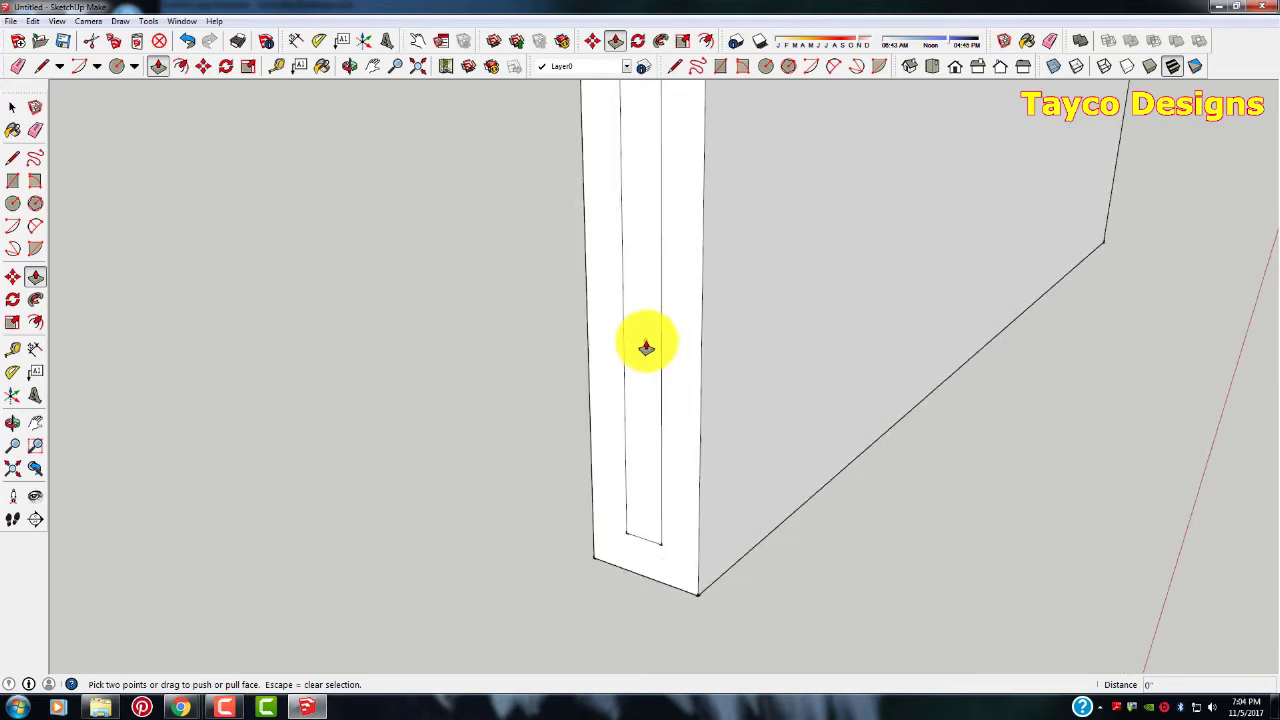
{"action": "left_click", "coordinate": [648, 348]}
{"action": "scroll", "coordinate": [628, 369], "scroll_direction": "down", "scroll_amount": 5}
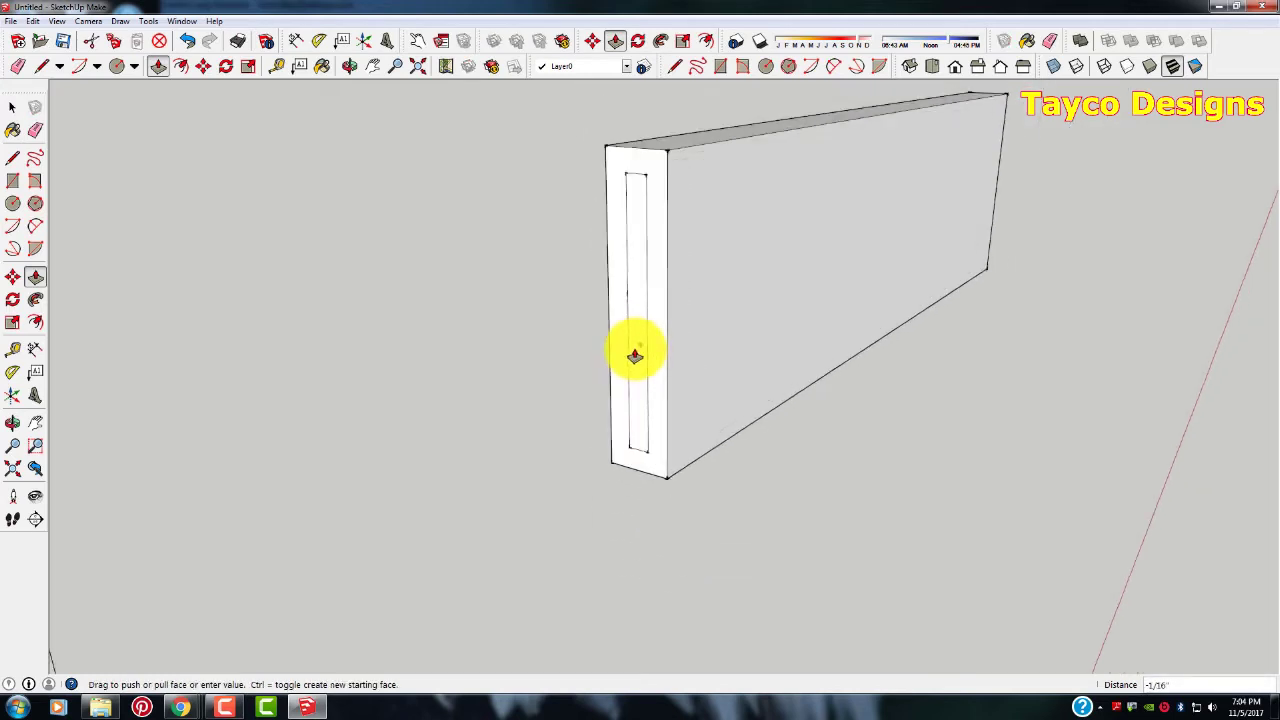
{"action": "left_click", "coordinate": [648, 318]}
{"action": "left_click", "coordinate": [641, 325]}
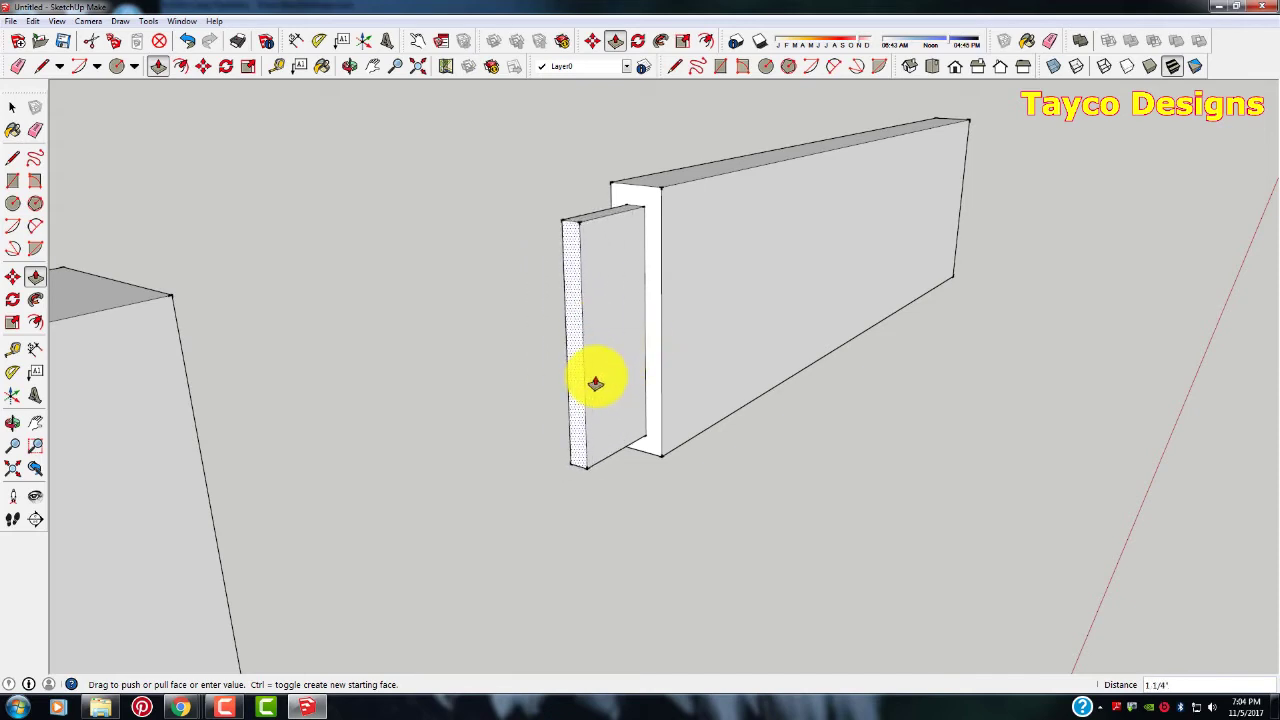
{"action": "left_click", "coordinate": [600, 368]}
{"action": "scroll", "coordinate": [614, 357], "scroll_direction": "down", "scroll_amount": 4}
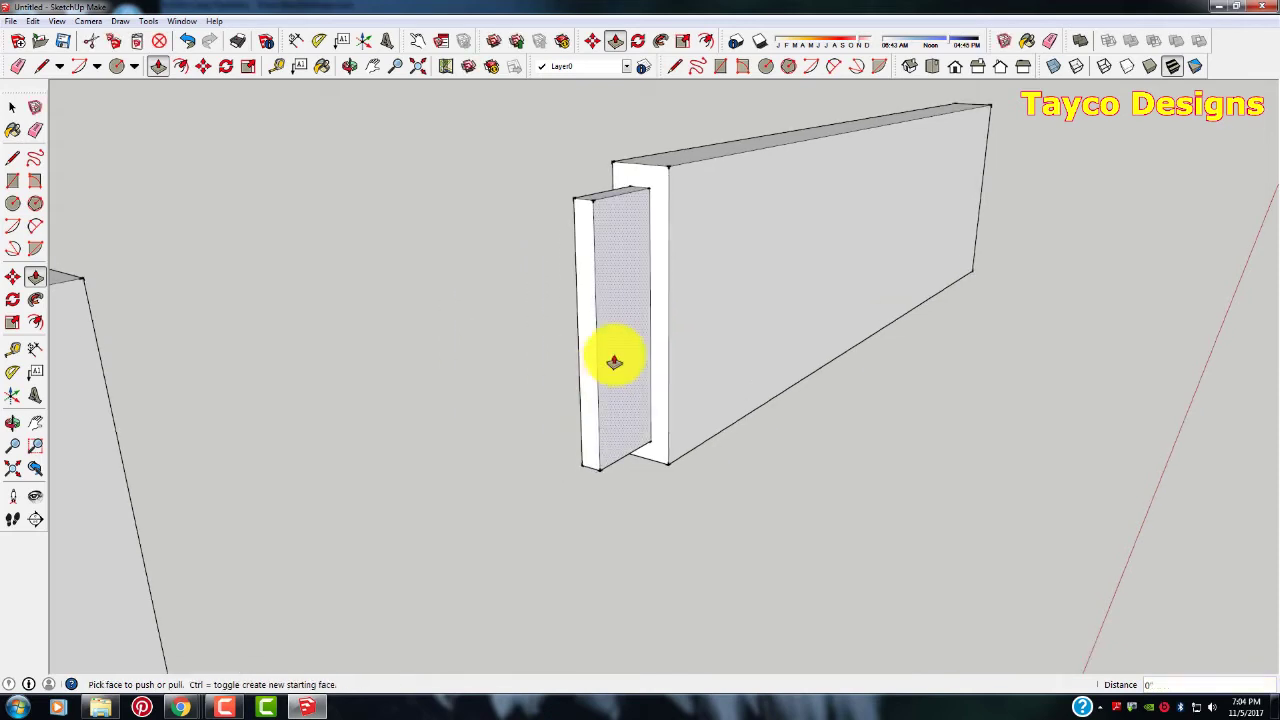
{"action": "middle_click_drag", "start_coordinate": [637, 350], "coordinate": [330, 350]}
{"action": "scroll", "coordinate": [580, 290], "scroll_direction": "up", "scroll_amount": 3}
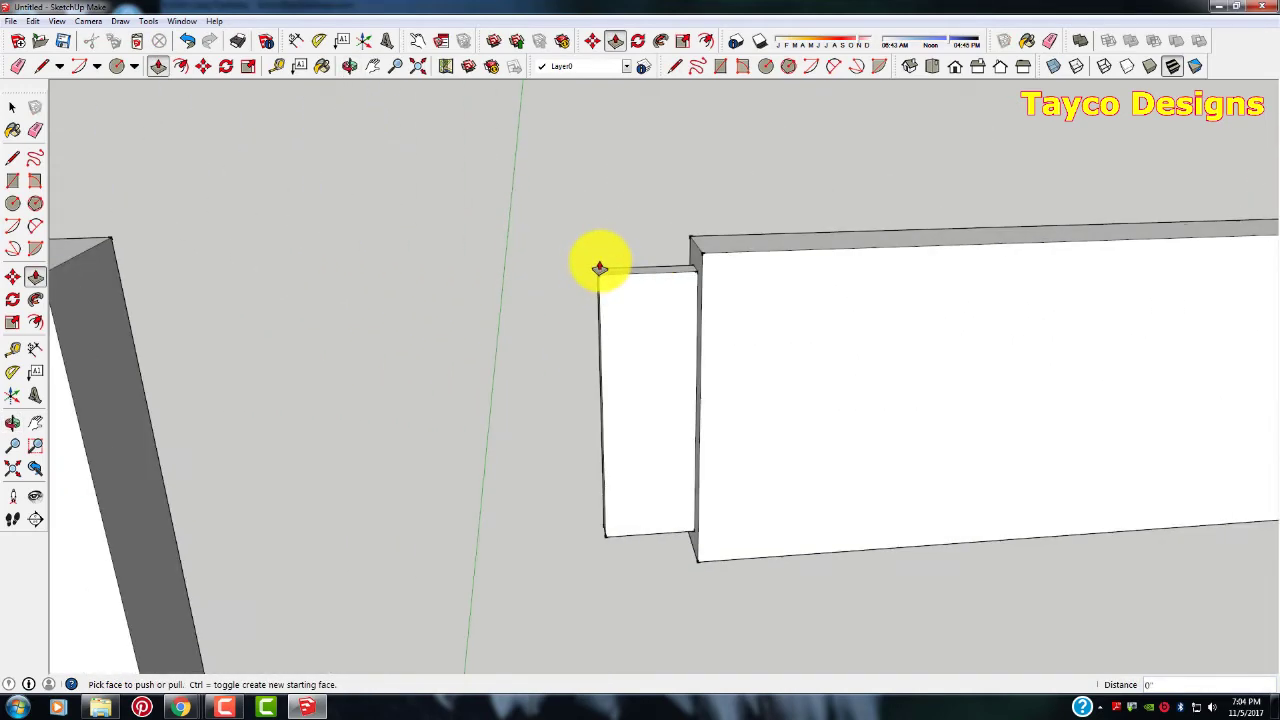
{"action": "scroll", "coordinate": [620, 245], "scroll_direction": "down", "scroll_amount": 6}
{"action": "middle_click_drag", "start_coordinate": [799, 281], "coordinate": [514, 237]}
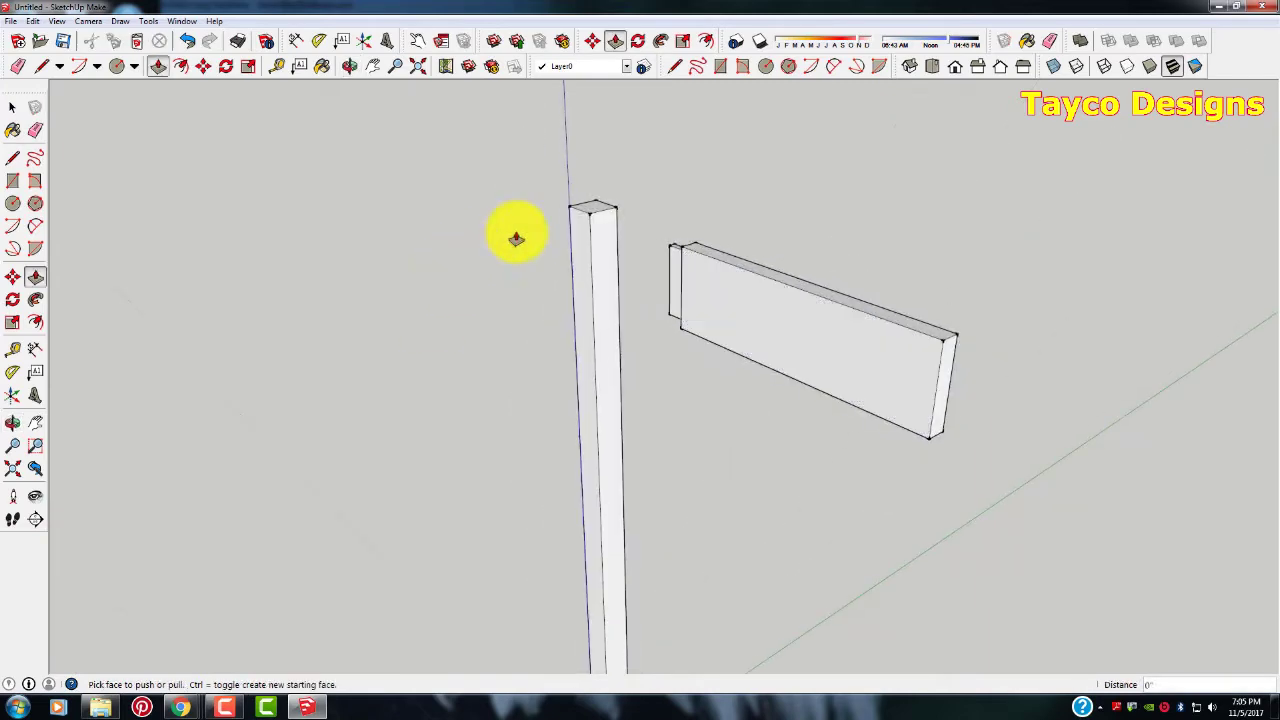
{"action": "scroll", "coordinate": [614, 206], "scroll_direction": "up", "scroll_amount": 4}
{"action": "scroll", "coordinate": [623, 220], "scroll_direction": "up", "scroll_amount": 3}
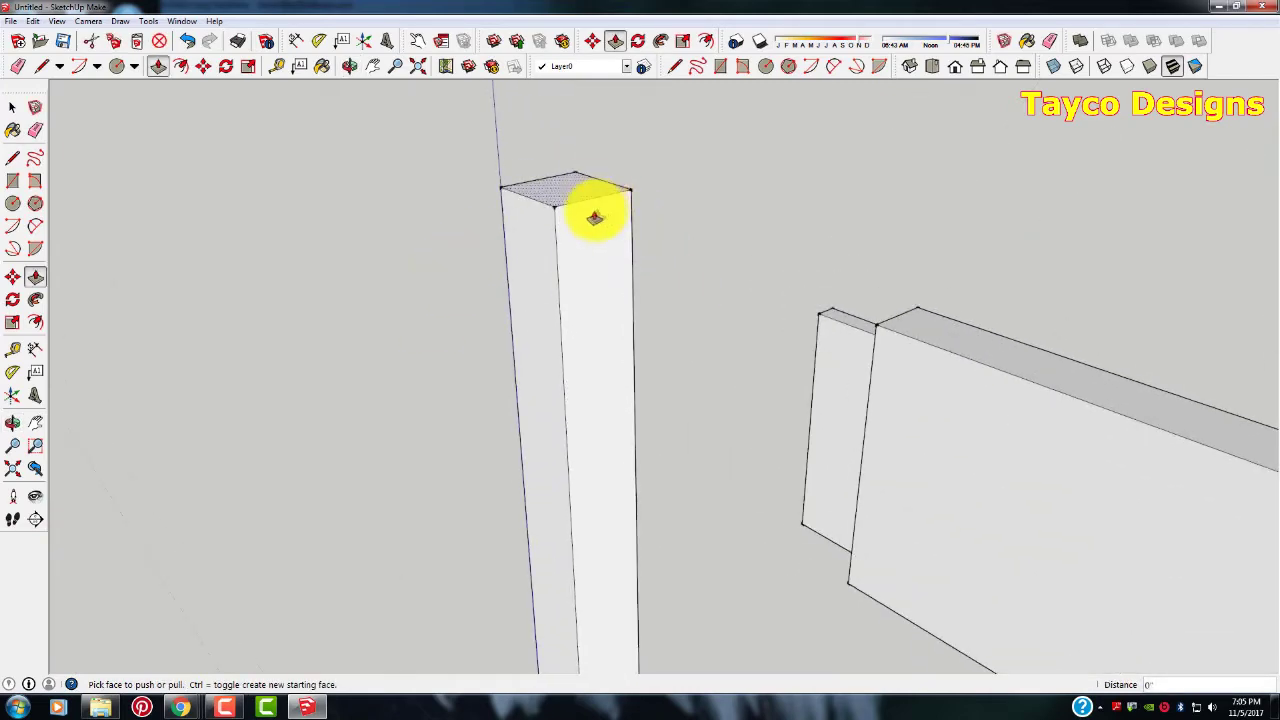
{"action": "scroll", "coordinate": [572, 215], "scroll_direction": "down", "scroll_amount": 2}
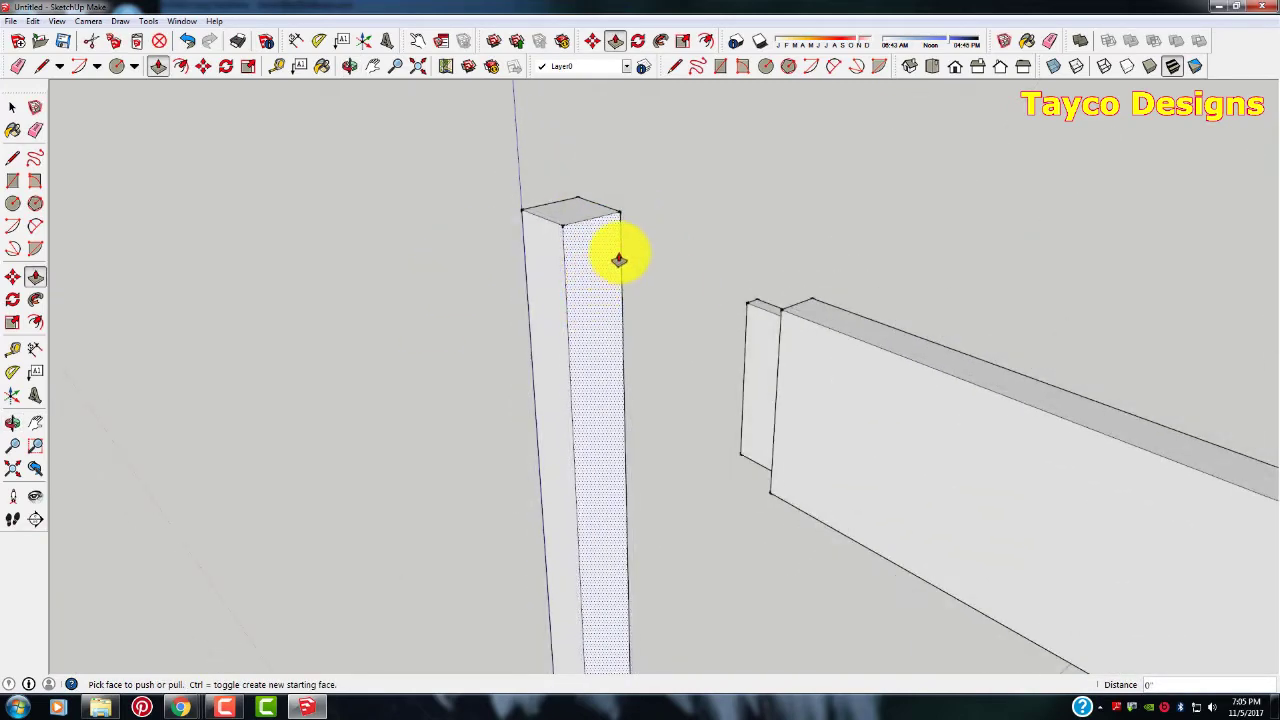
{"action": "scroll", "coordinate": [612, 255], "scroll_direction": "up", "scroll_amount": 3}
{"action": "scroll", "coordinate": [585, 243], "scroll_direction": "down", "scroll_amount": 5}
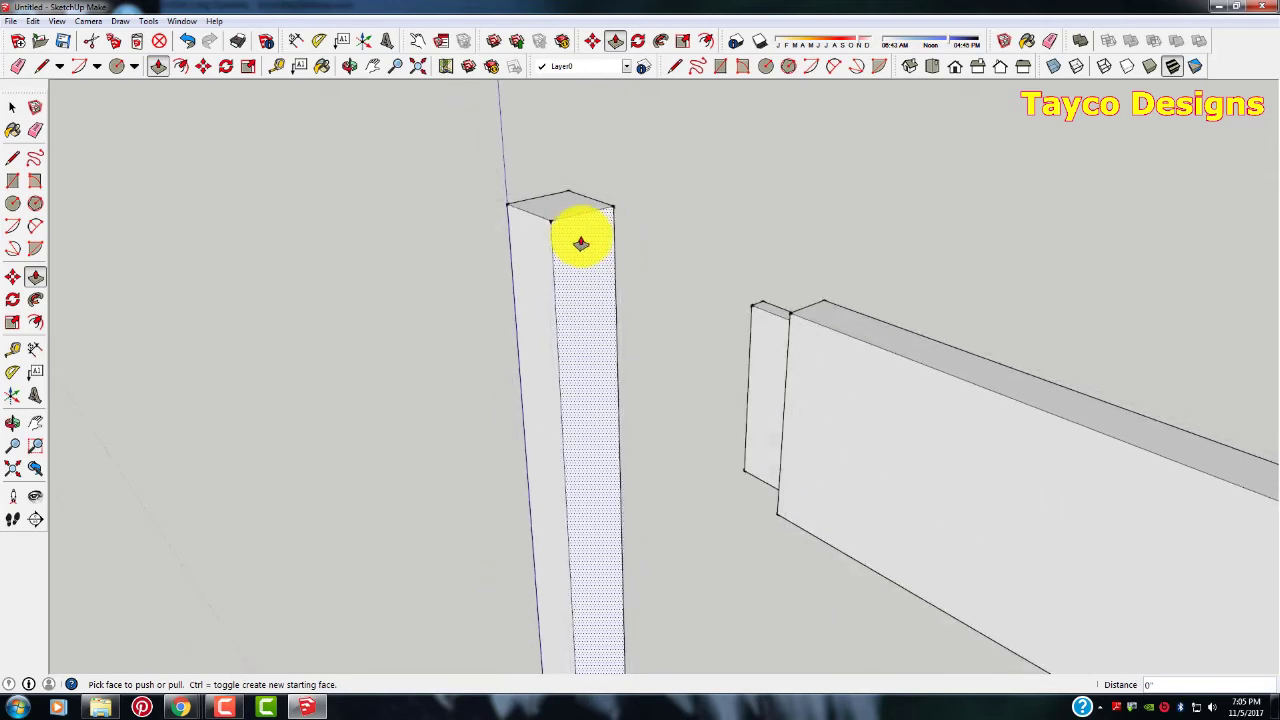
{"action": "scroll", "coordinate": [581, 242], "scroll_direction": "up", "scroll_amount": 2}
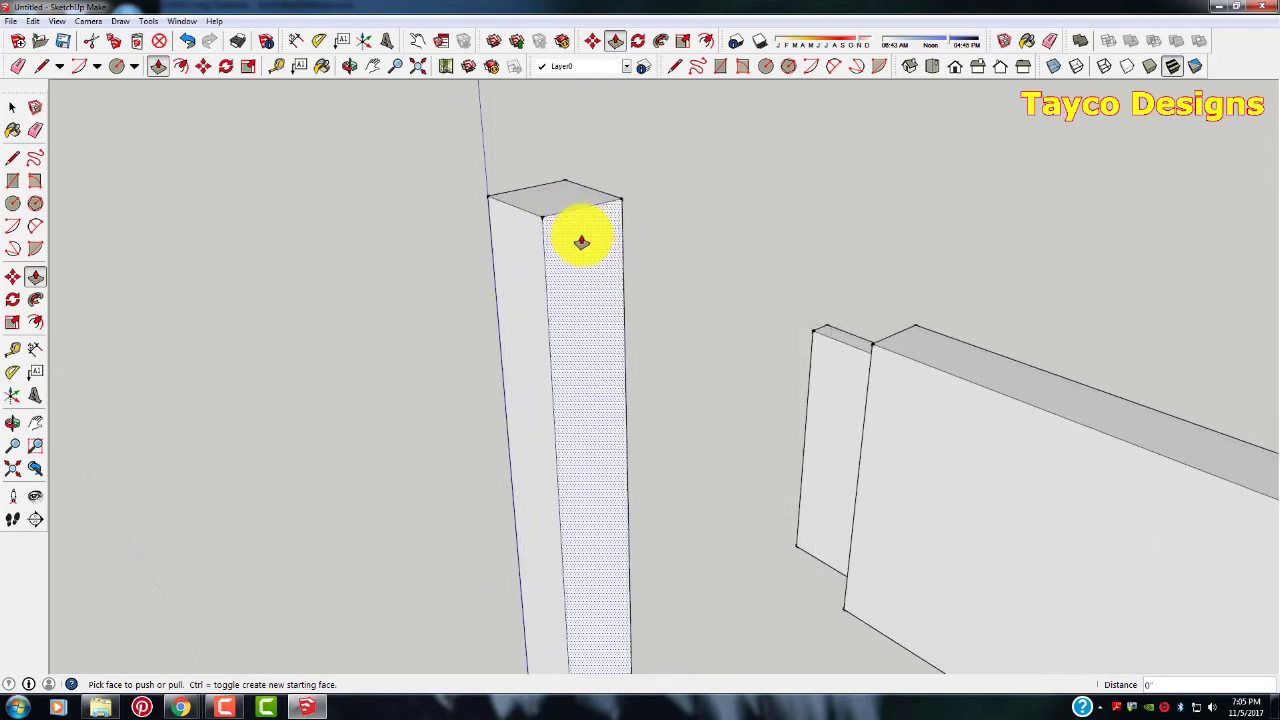
{"action": "scroll", "coordinate": [582, 244], "scroll_direction": "down", "scroll_amount": 2}
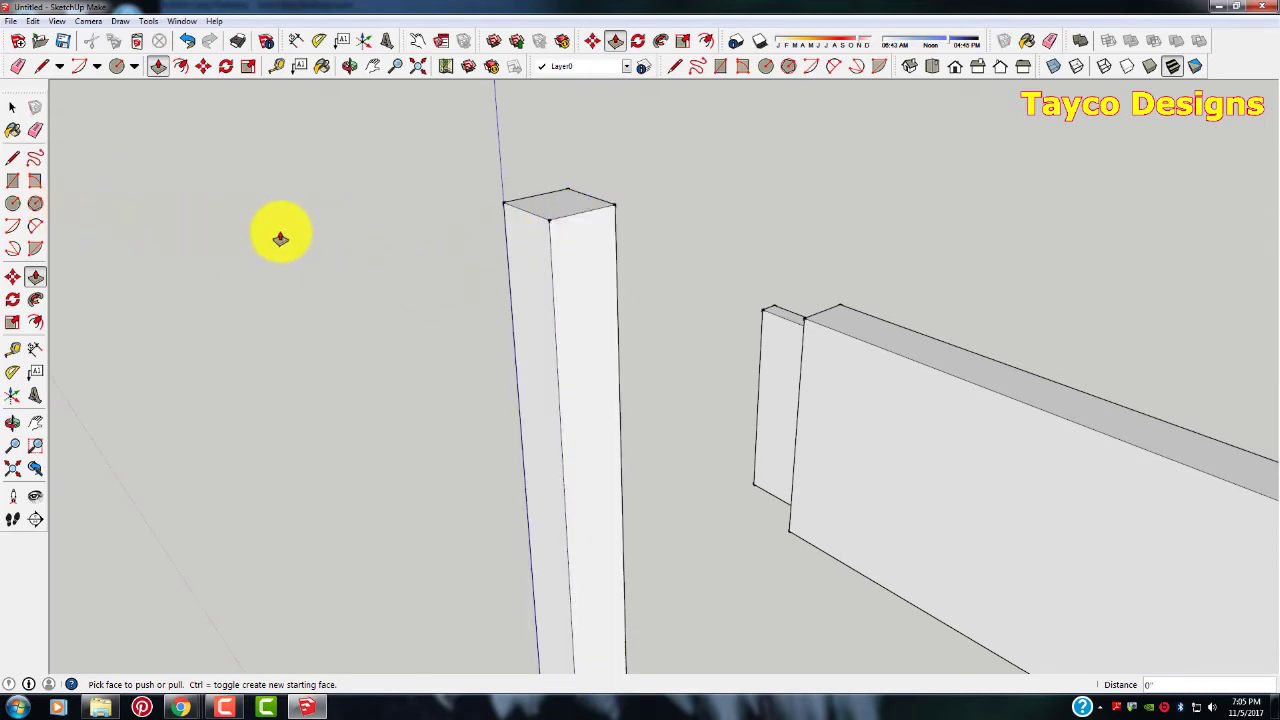
{"action": "left_click", "coordinate": [12, 108]}
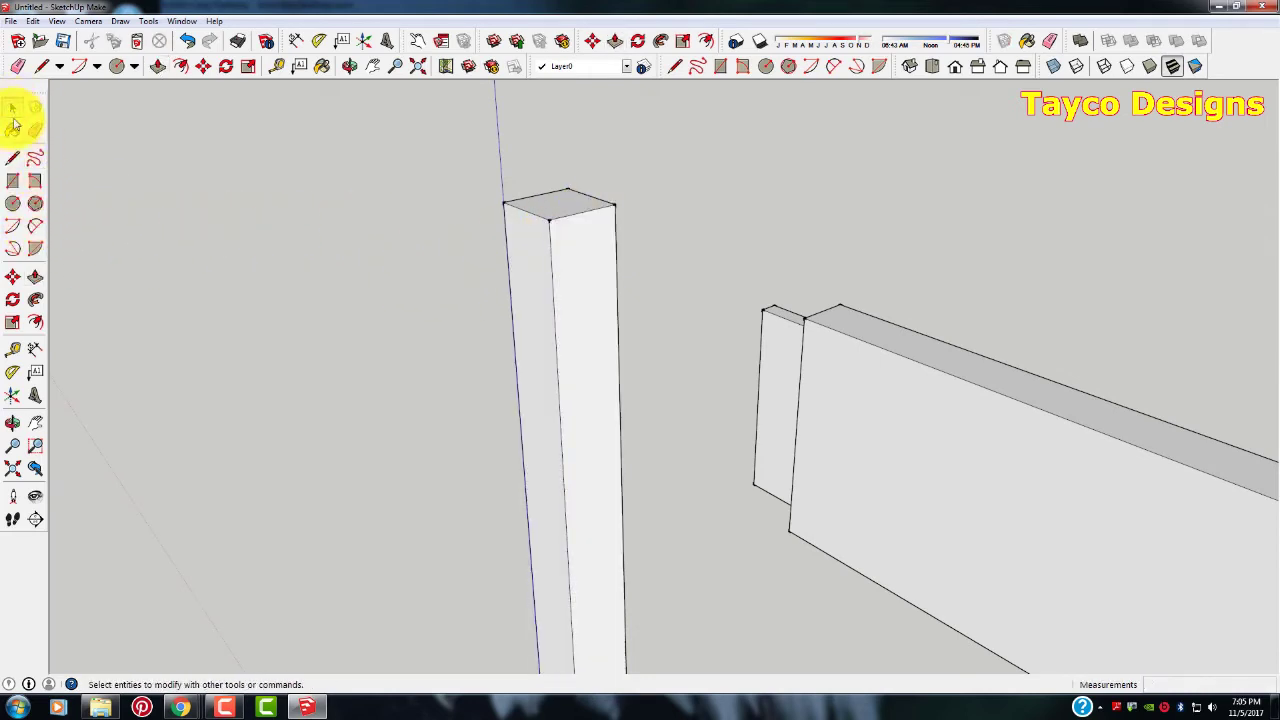
{"action": "left_click", "coordinate": [576, 210]}
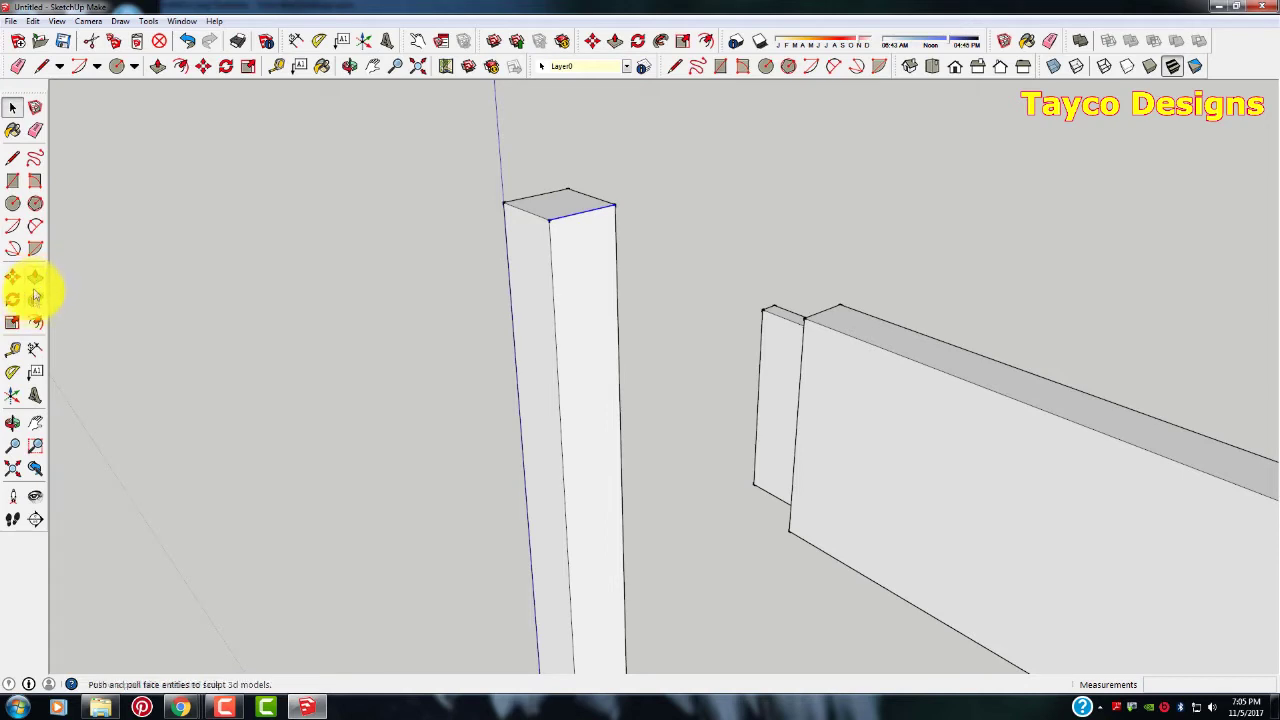
{"action": "left_click", "coordinate": [38, 322]}
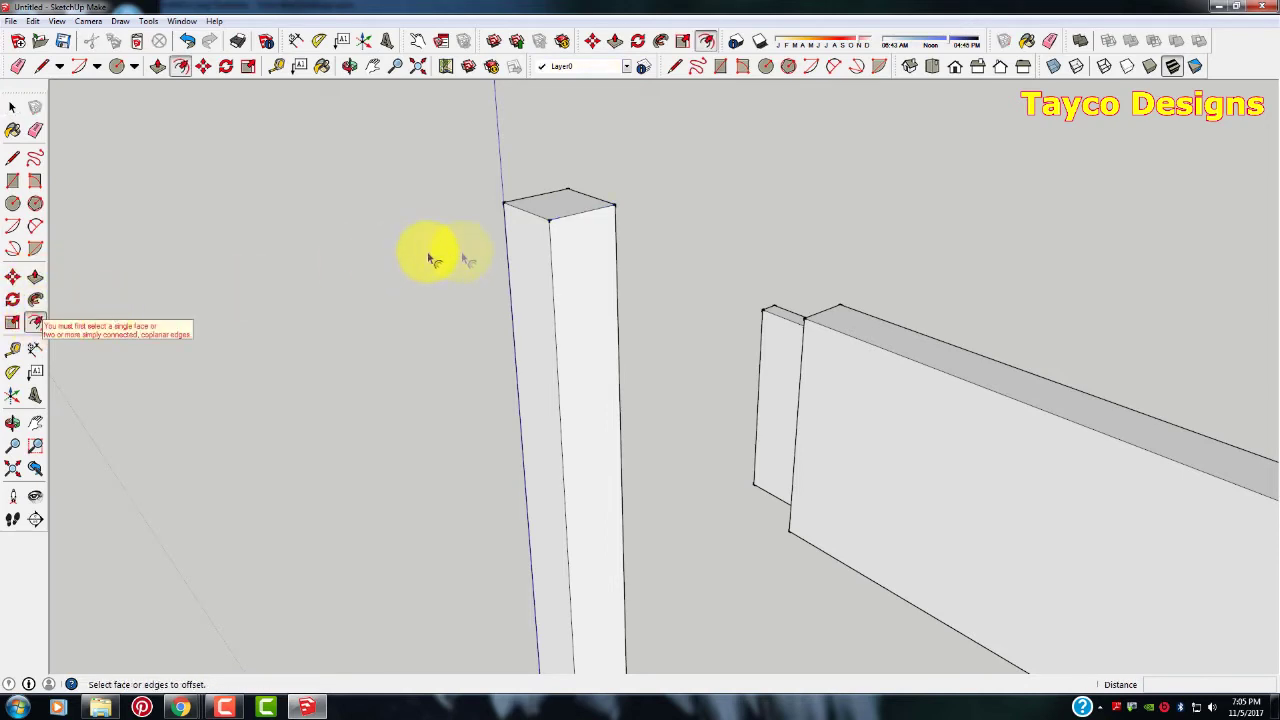
{"action": "left_click", "coordinate": [585, 218]}
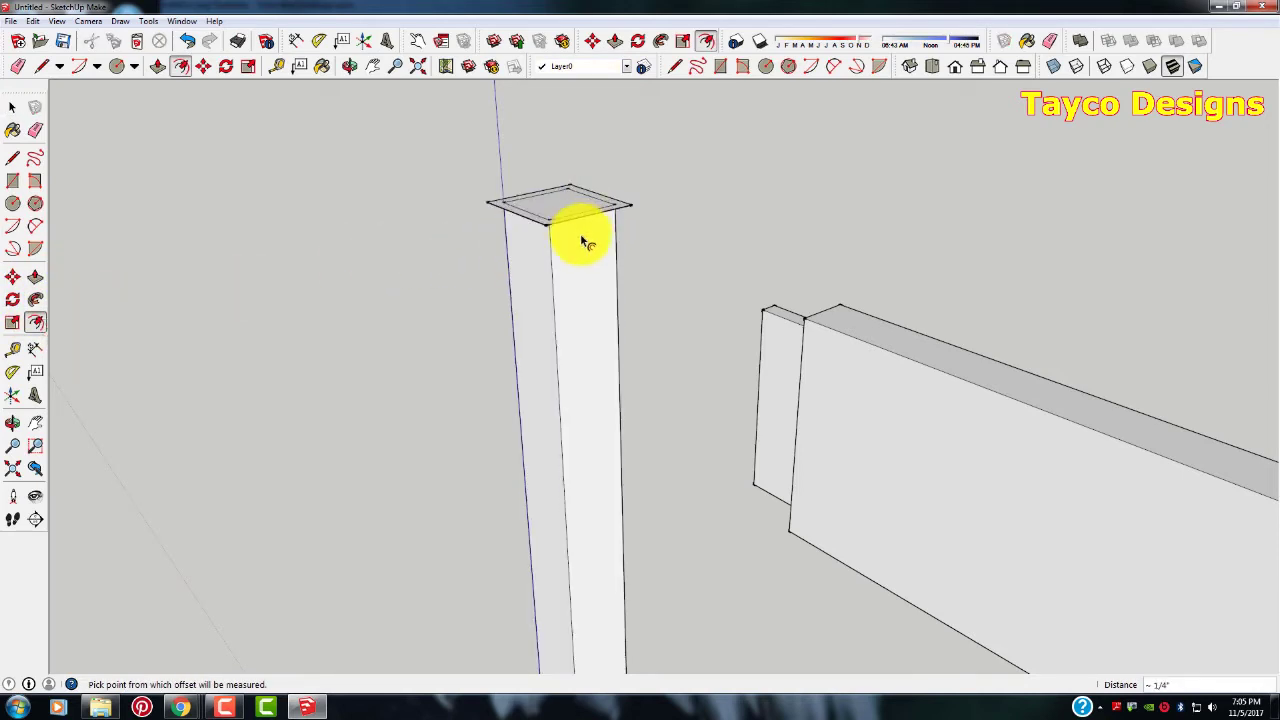
{"action": "left_click", "coordinate": [582, 232]}
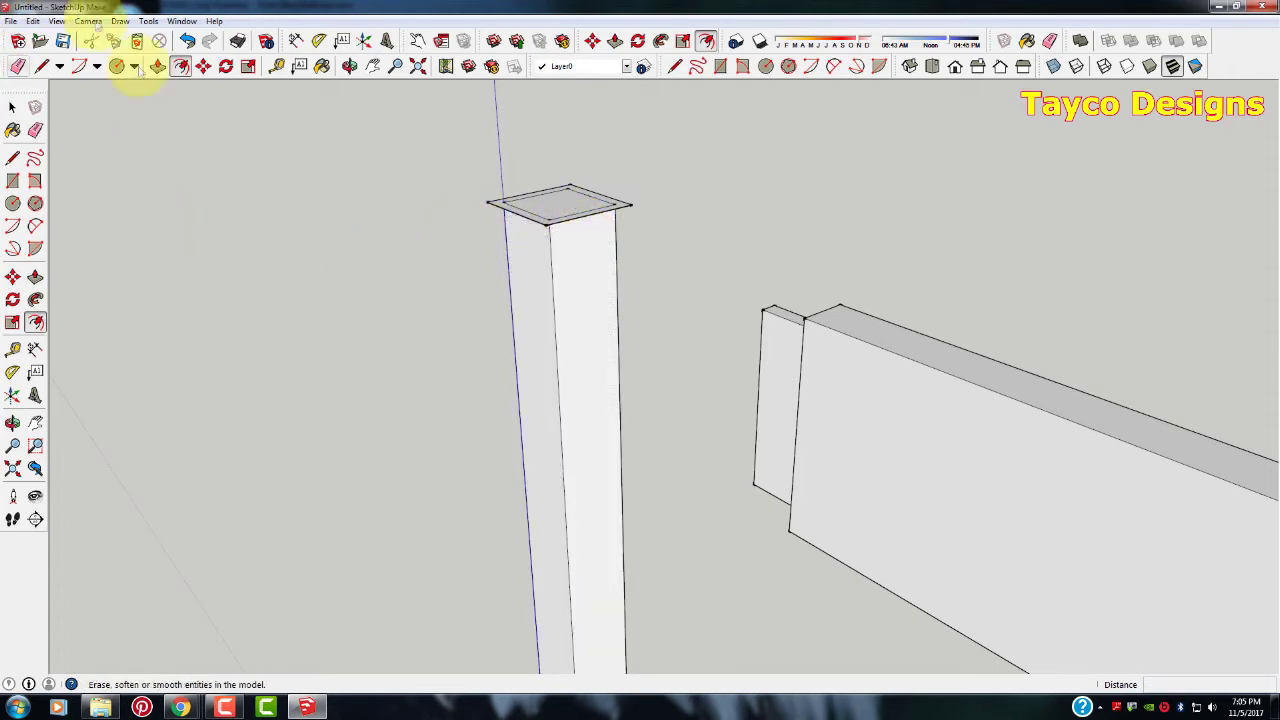
{"action": "left_click", "coordinate": [190, 47]}
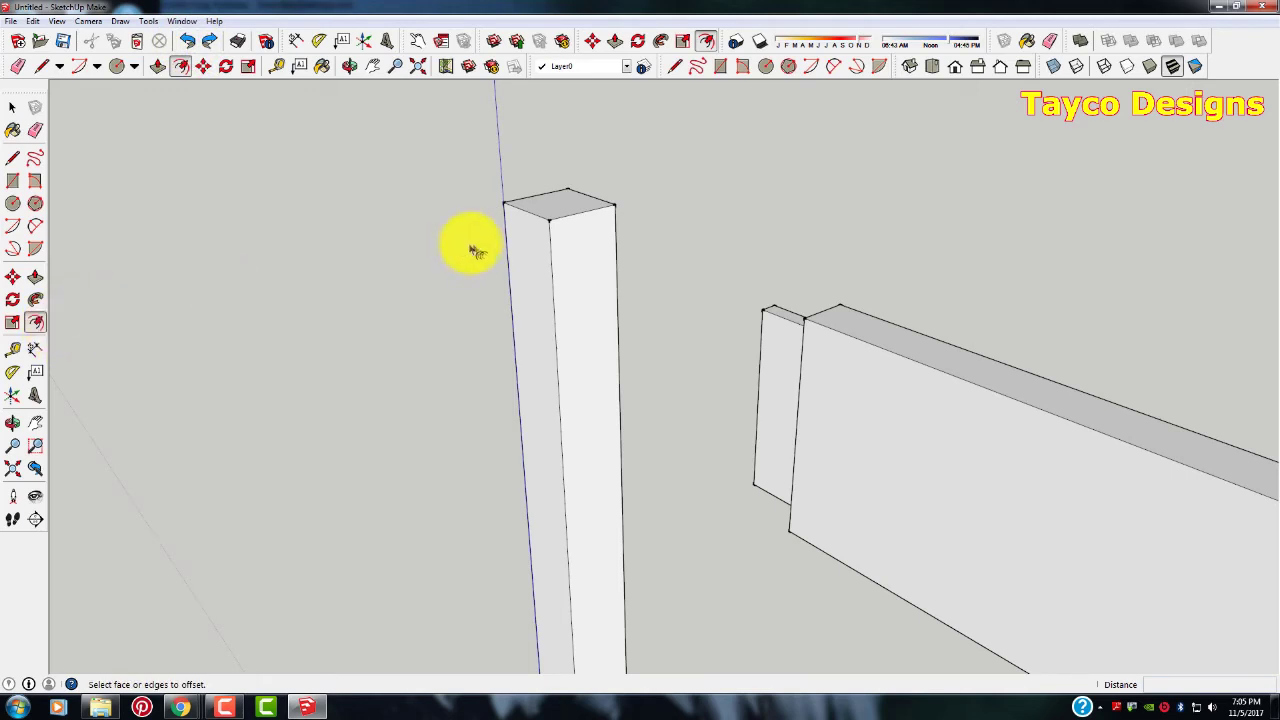
Place a Tape Measure guide line 0.25" below the post's top edge
{"action": "left_click", "coordinate": [14, 349]}
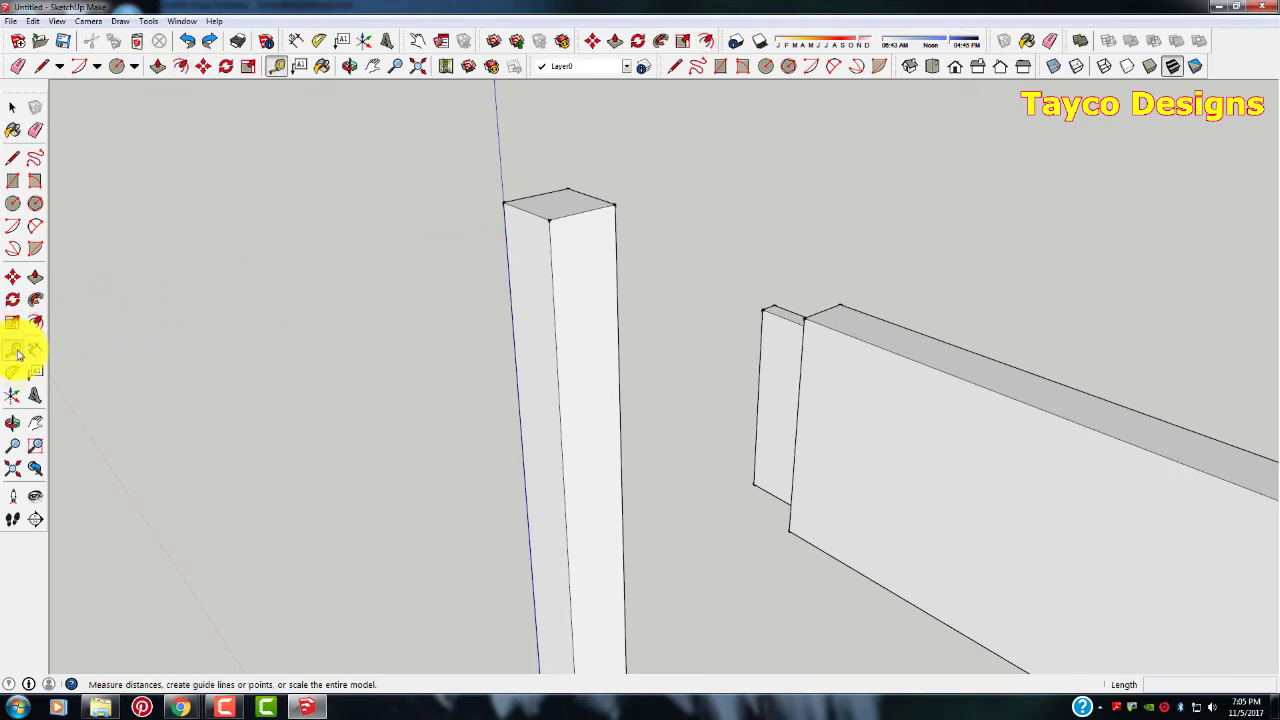
{"action": "left_click", "coordinate": [585, 208]}
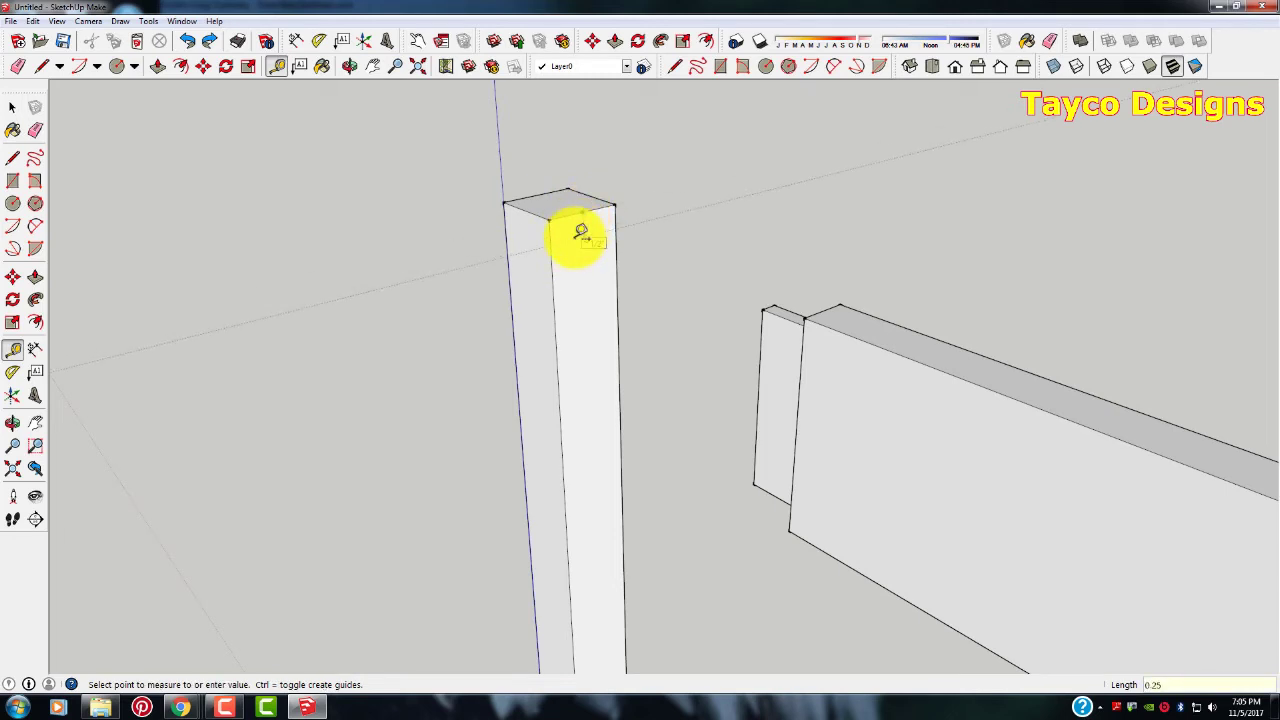
{"action": "key", "text": "Return"}
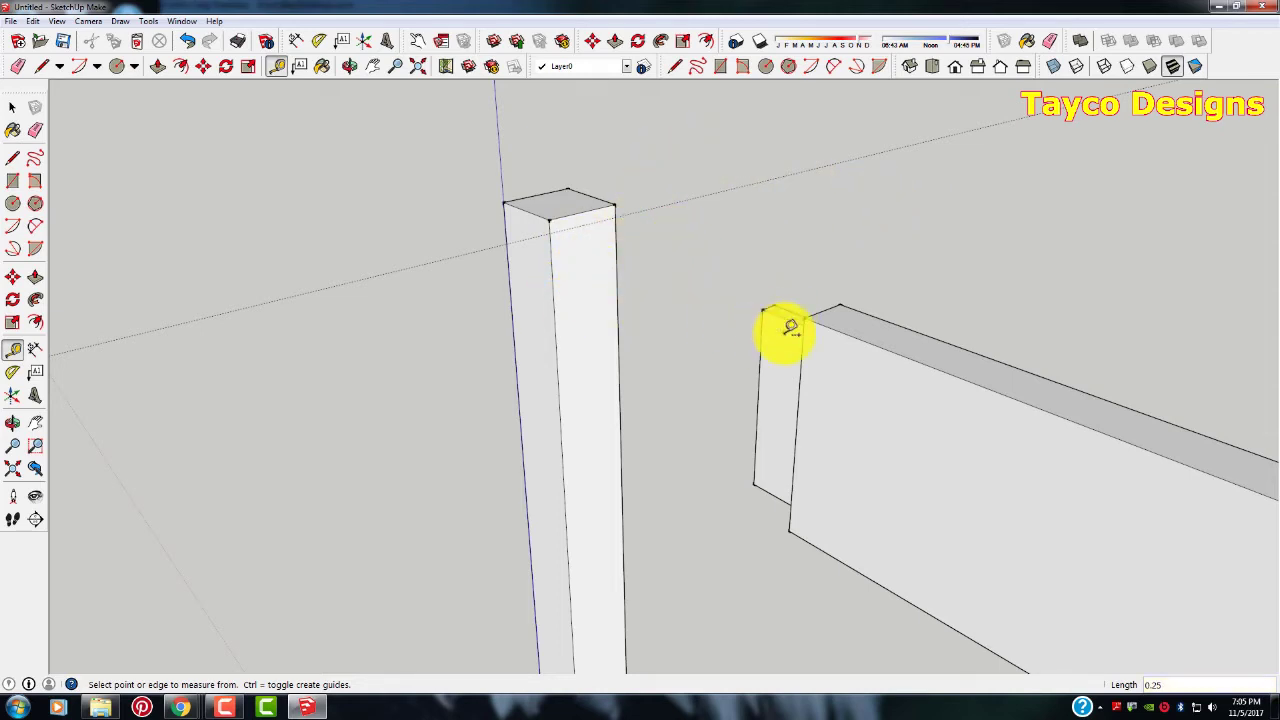
{"action": "scroll", "coordinate": [794, 333], "scroll_direction": "up", "scroll_amount": 2}
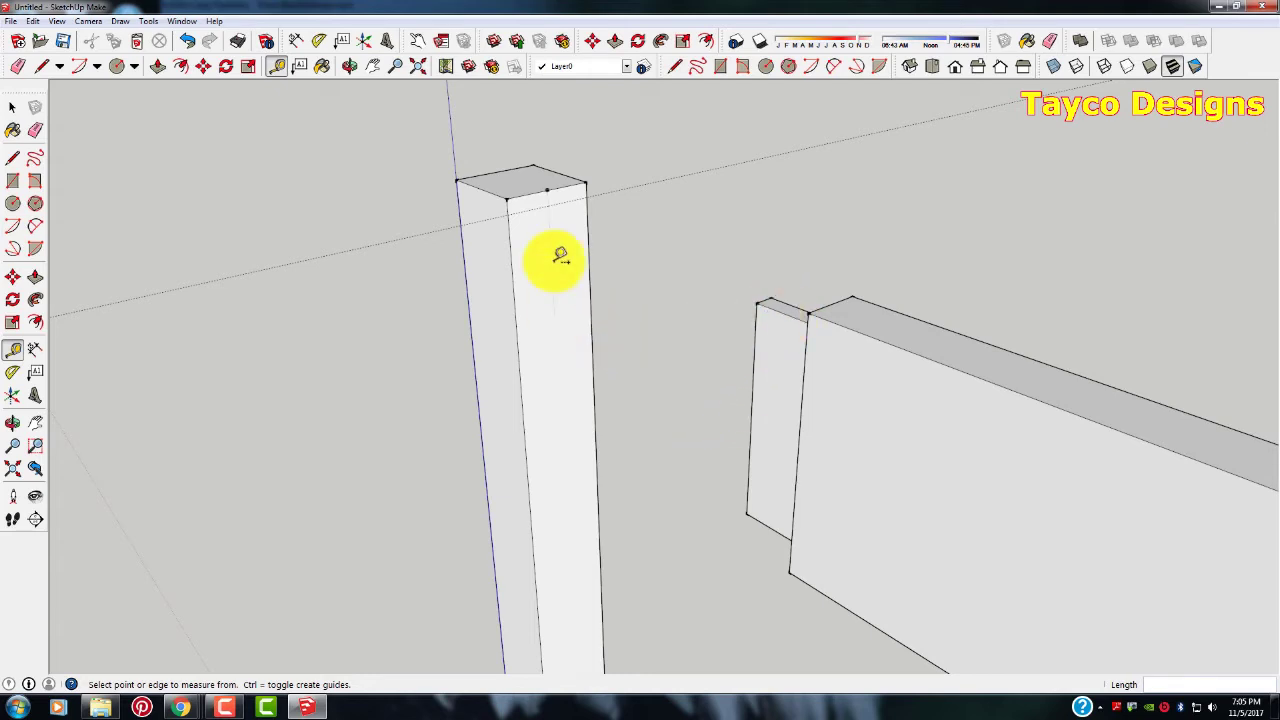
{"action": "scroll", "coordinate": [660, 320], "scroll_direction": "up", "scroll_amount": 4}
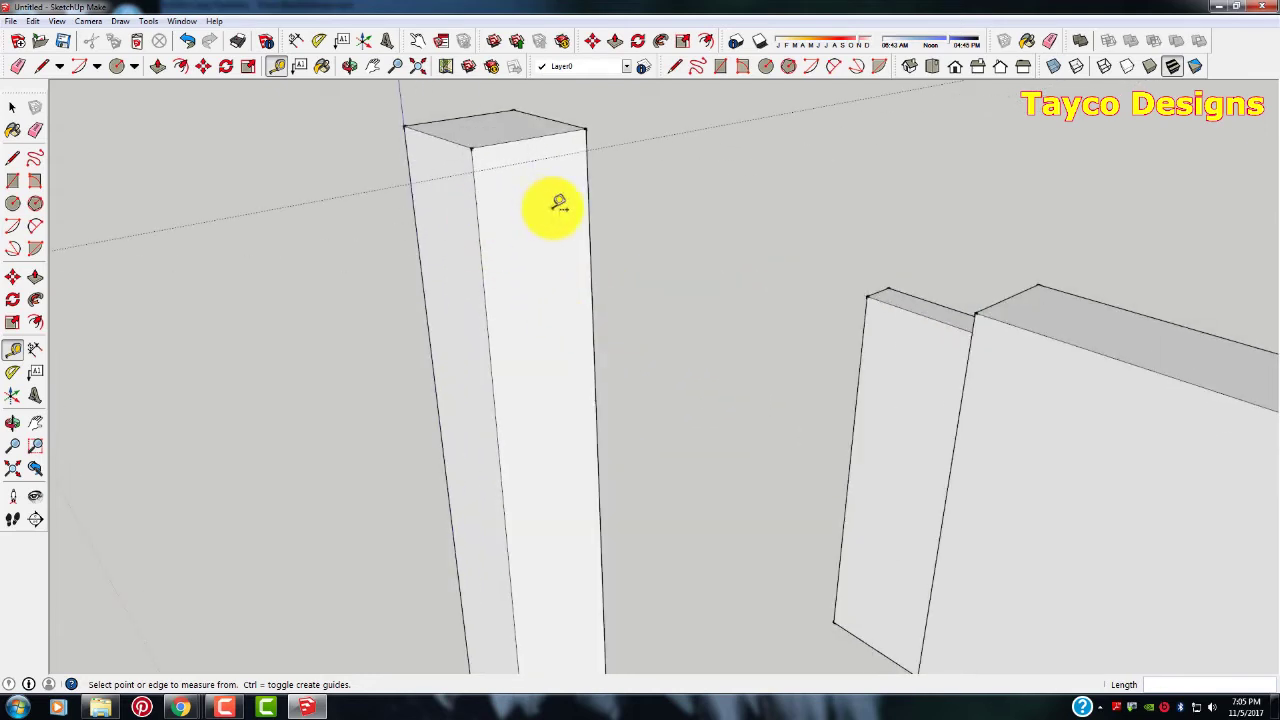
Draw a vertical edge down the post face and a horizontal edge to its right side
{"action": "left_click", "coordinate": [13, 160]}
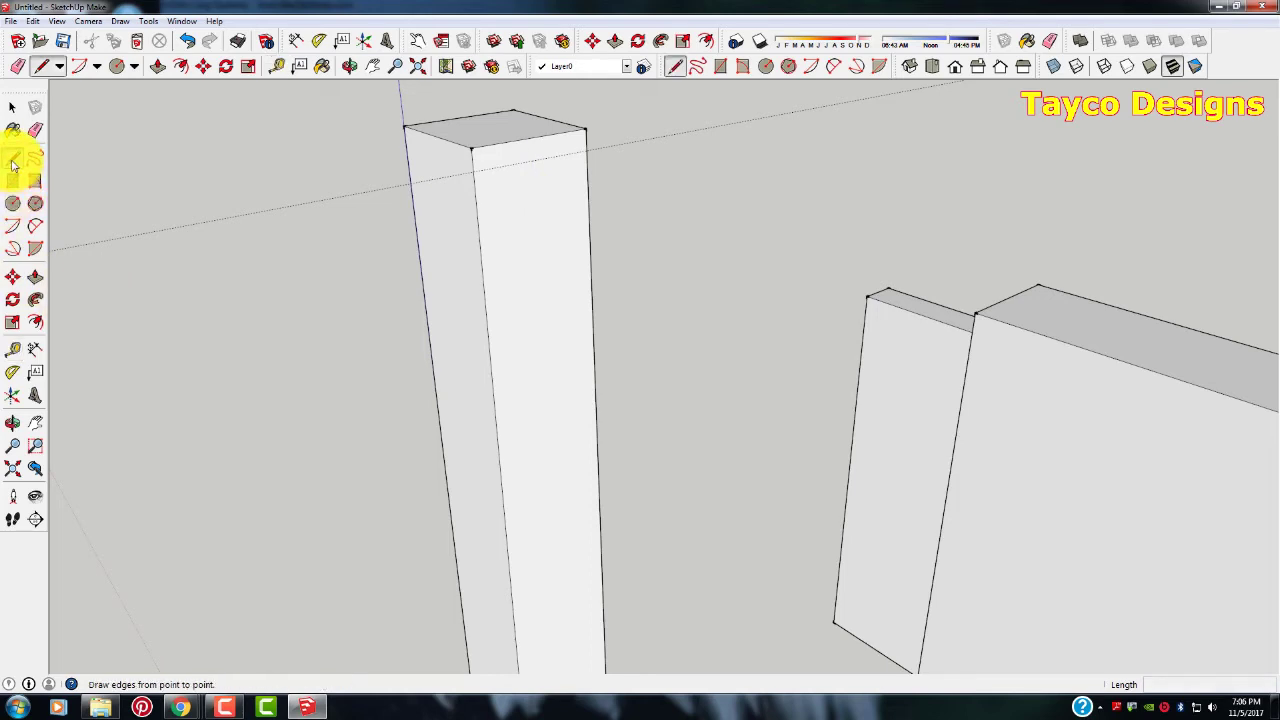
{"action": "left_click", "coordinate": [531, 160]}
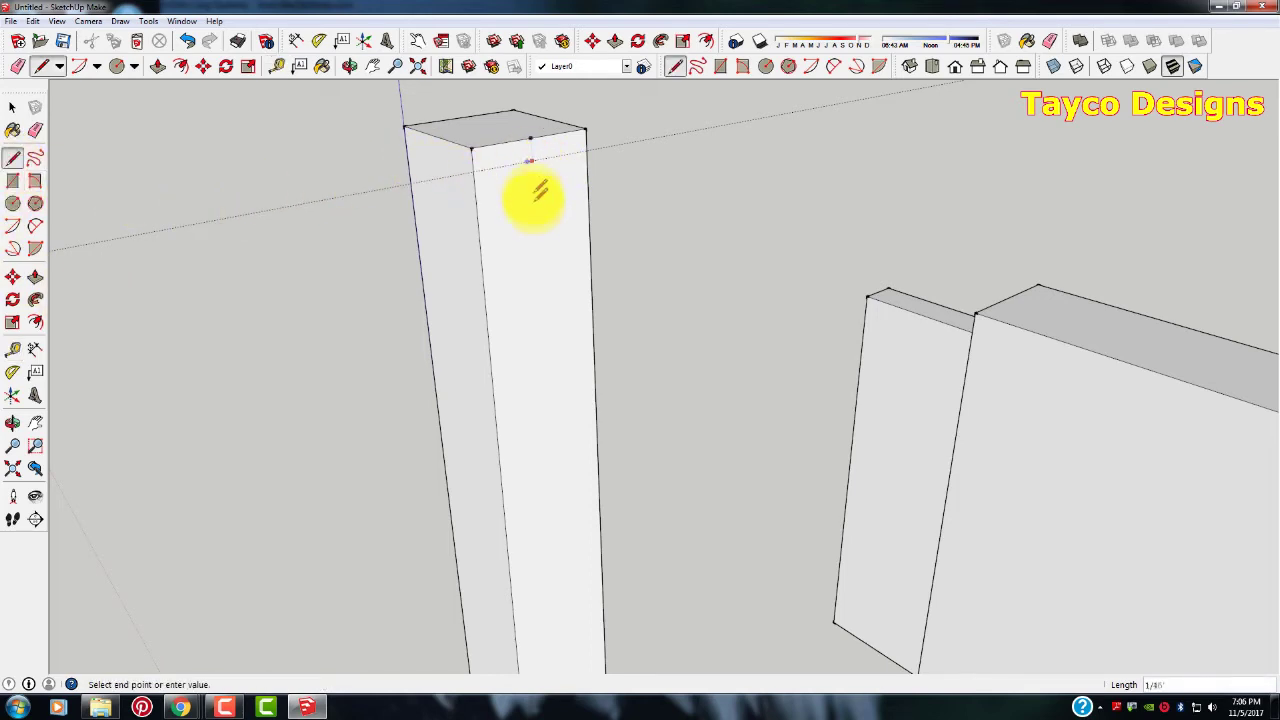
{"action": "left_click", "coordinate": [542, 325]}
{"action": "key", "text": "Escape"}
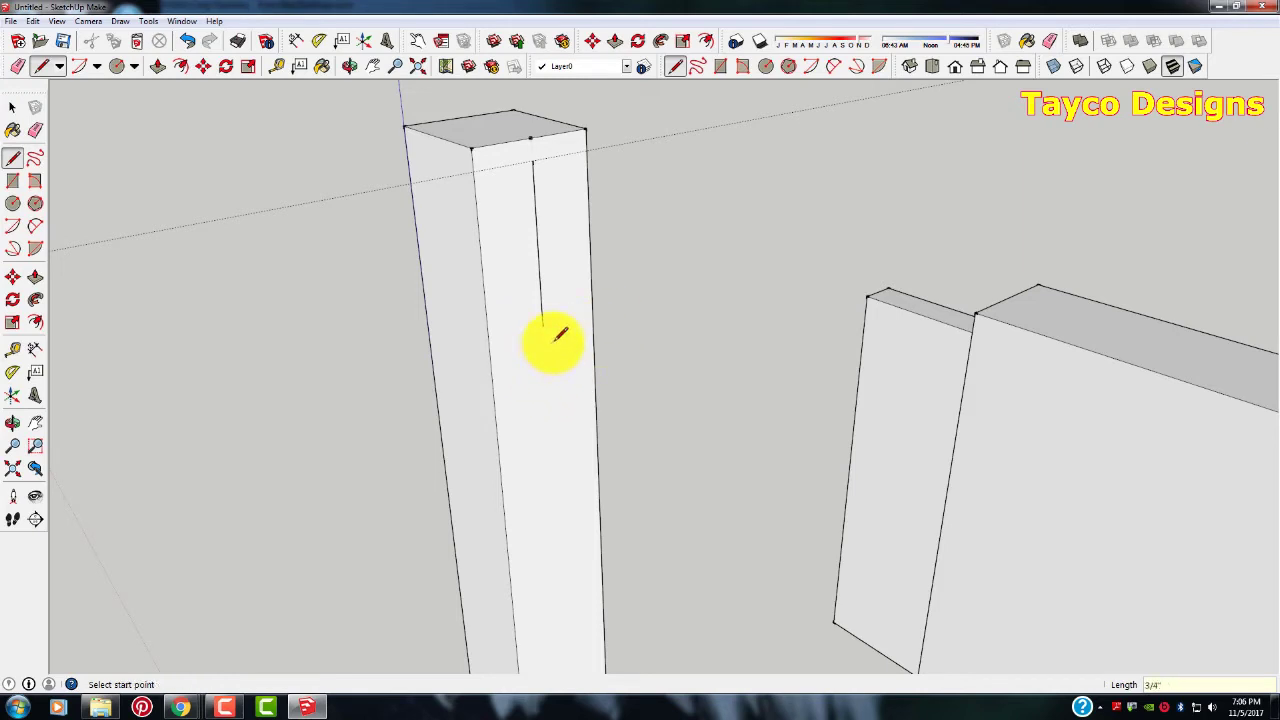
{"action": "left_click", "coordinate": [542, 325]}
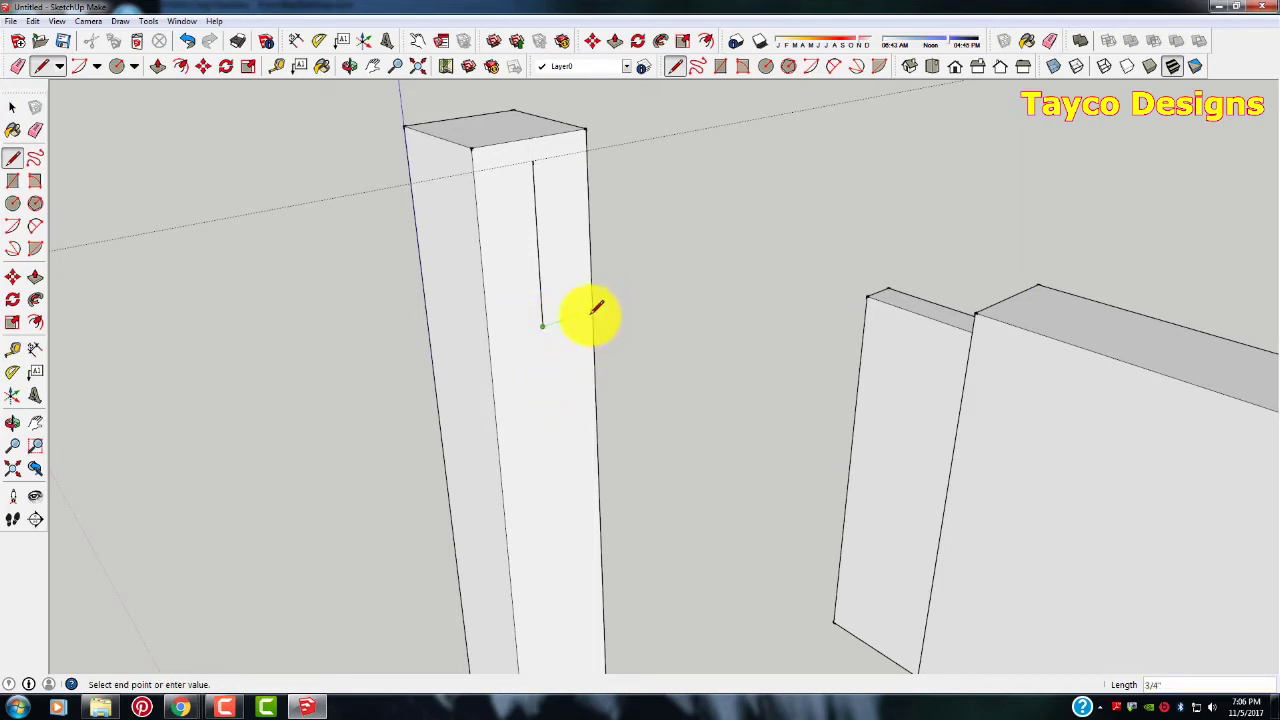
{"action": "left_click", "coordinate": [592, 311]}
{"action": "key", "text": "Escape"}
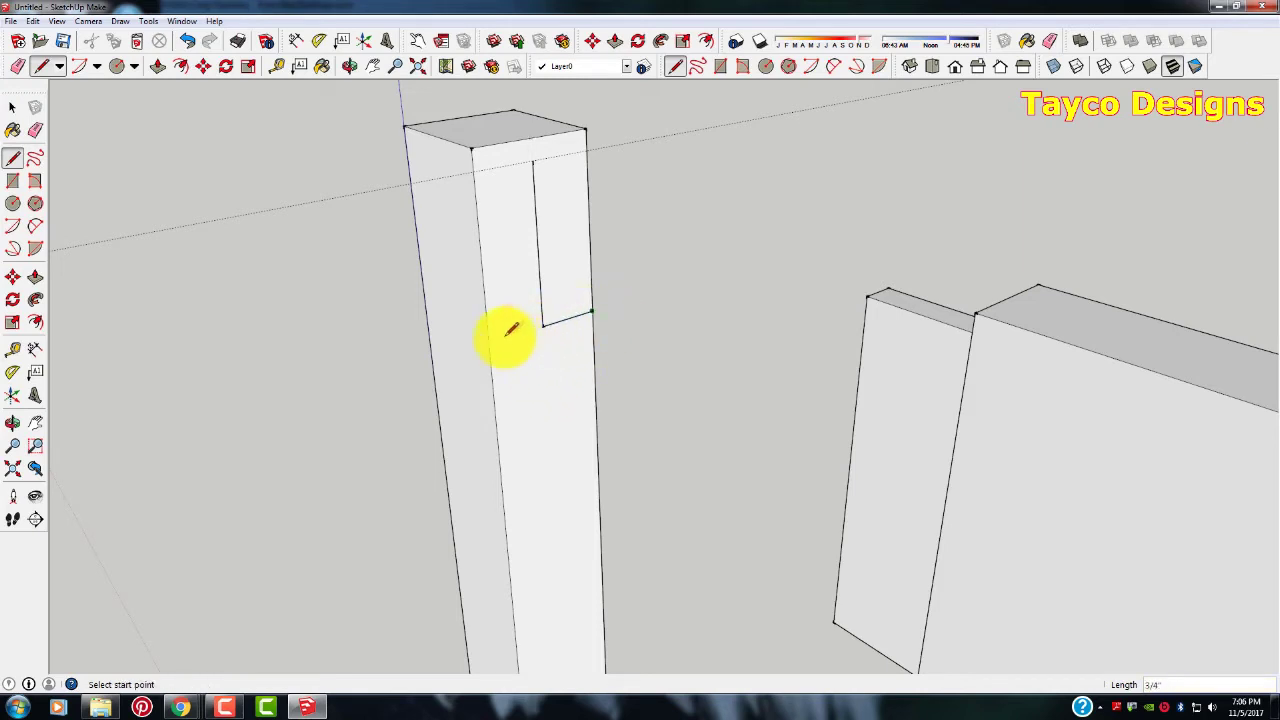
Draw an edge from the post's left side to the vertical edge, closing the slot face
{"action": "left_click", "coordinate": [490, 344]}
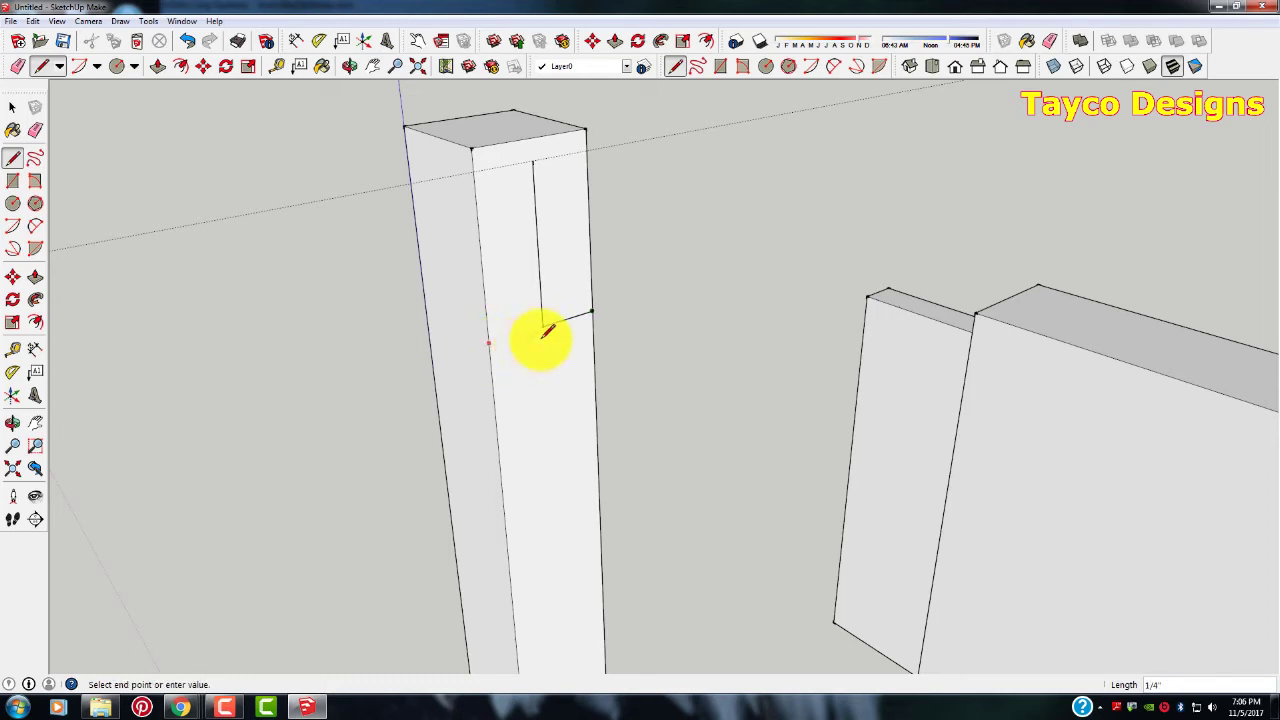
{"action": "left_click", "coordinate": [545, 323]}
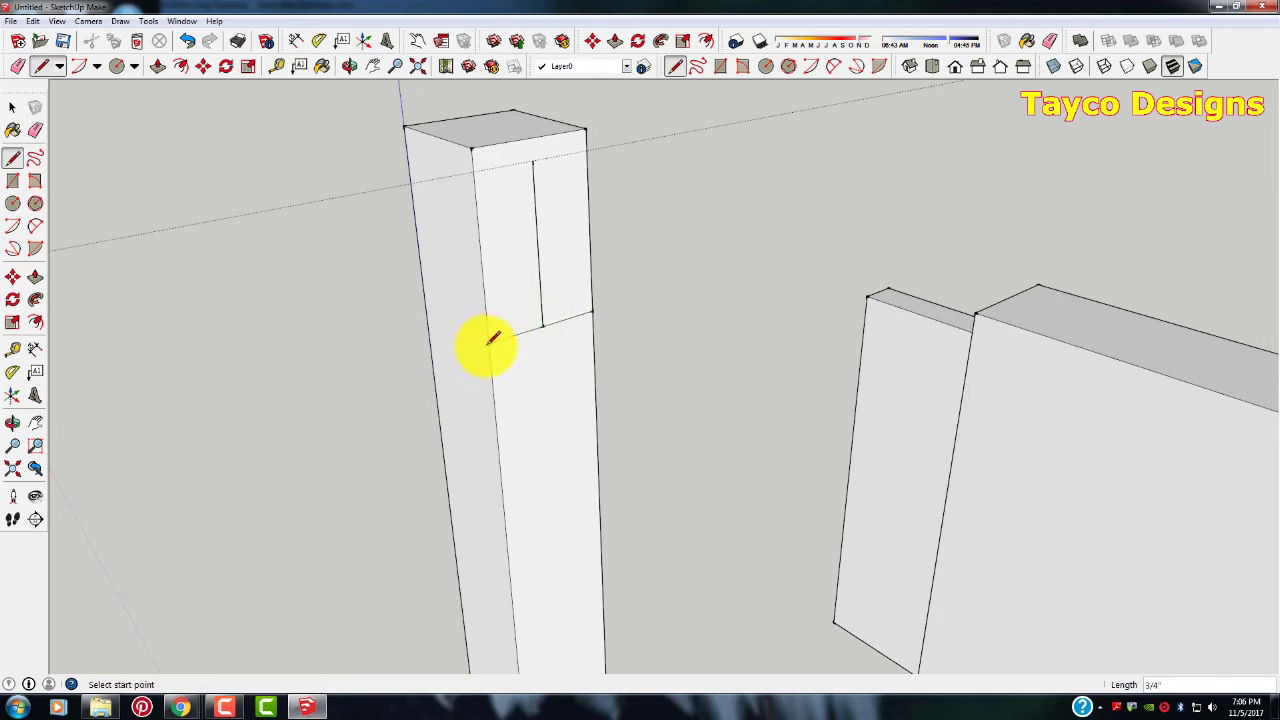
{"action": "key", "text": "f"}
{"action": "scroll", "coordinate": [400, 330], "scroll_direction": "up", "scroll_amount": 2}
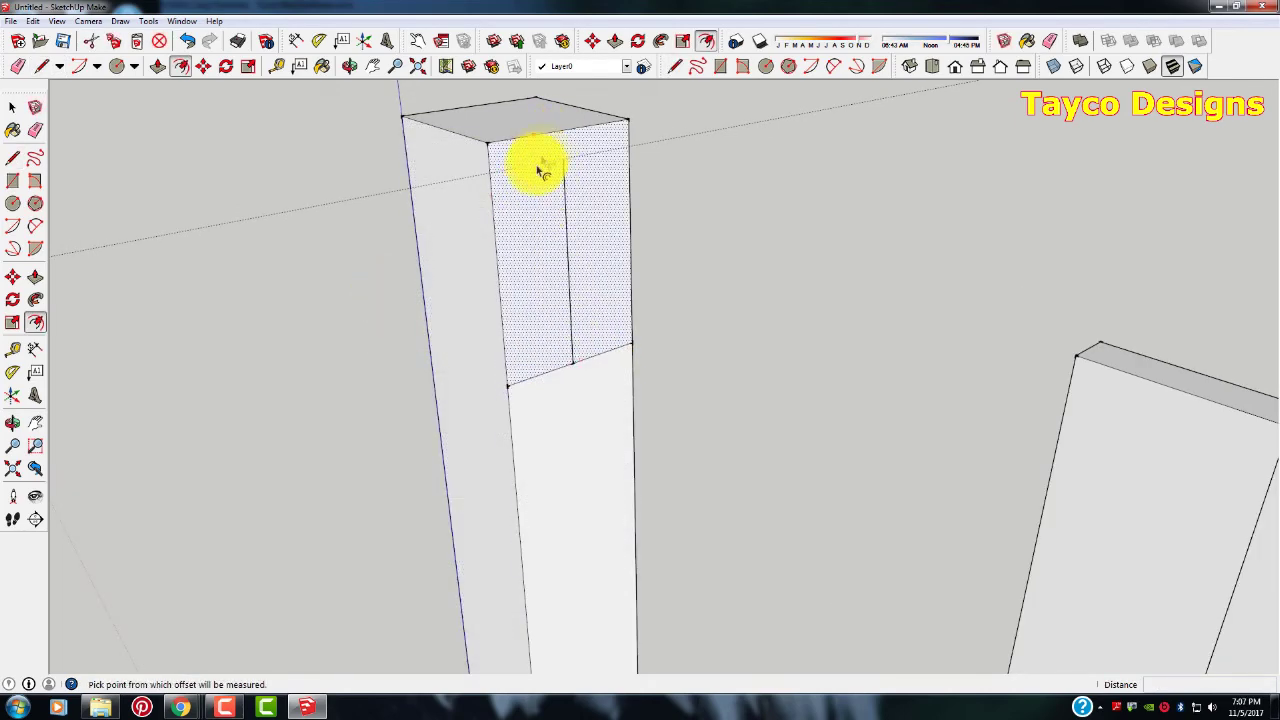
{"action": "scroll", "coordinate": [750, 364], "scroll_direction": "down", "scroll_amount": 2}
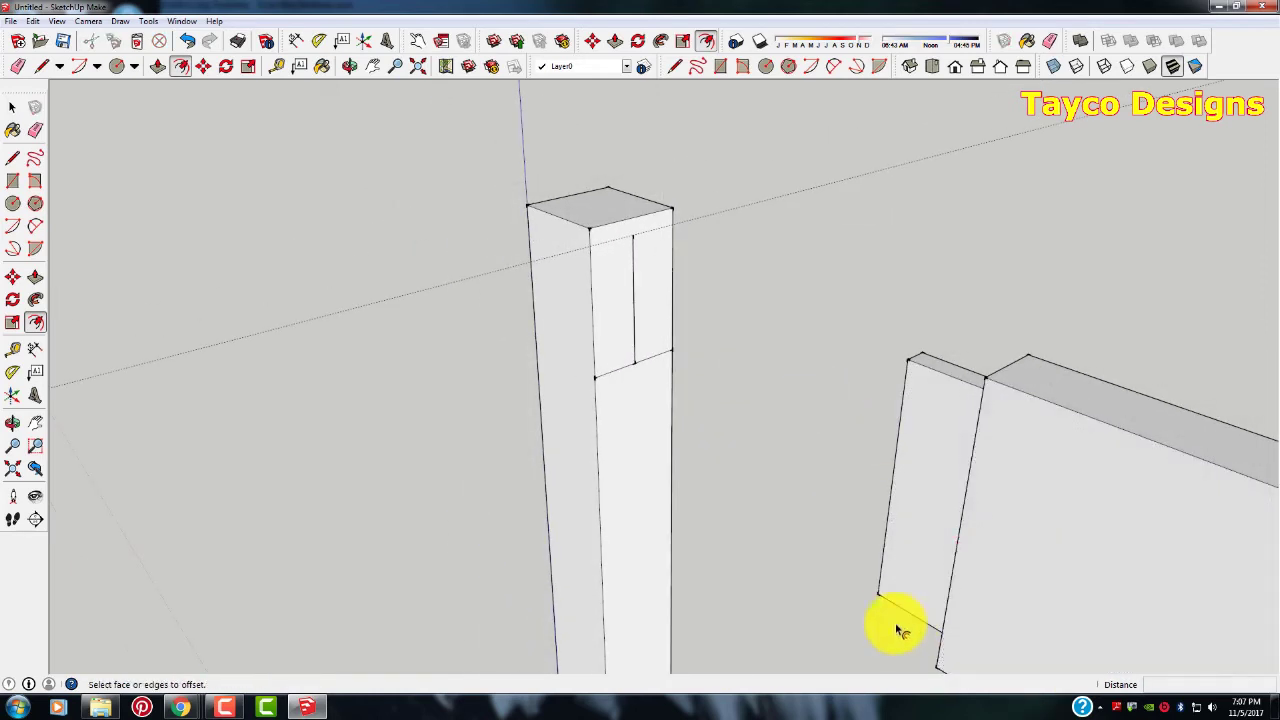
{"action": "scroll", "coordinate": [895, 625], "scroll_direction": "up", "scroll_amount": 2}
{"action": "scroll", "coordinate": [895, 625], "scroll_direction": "down", "scroll_amount": 1}
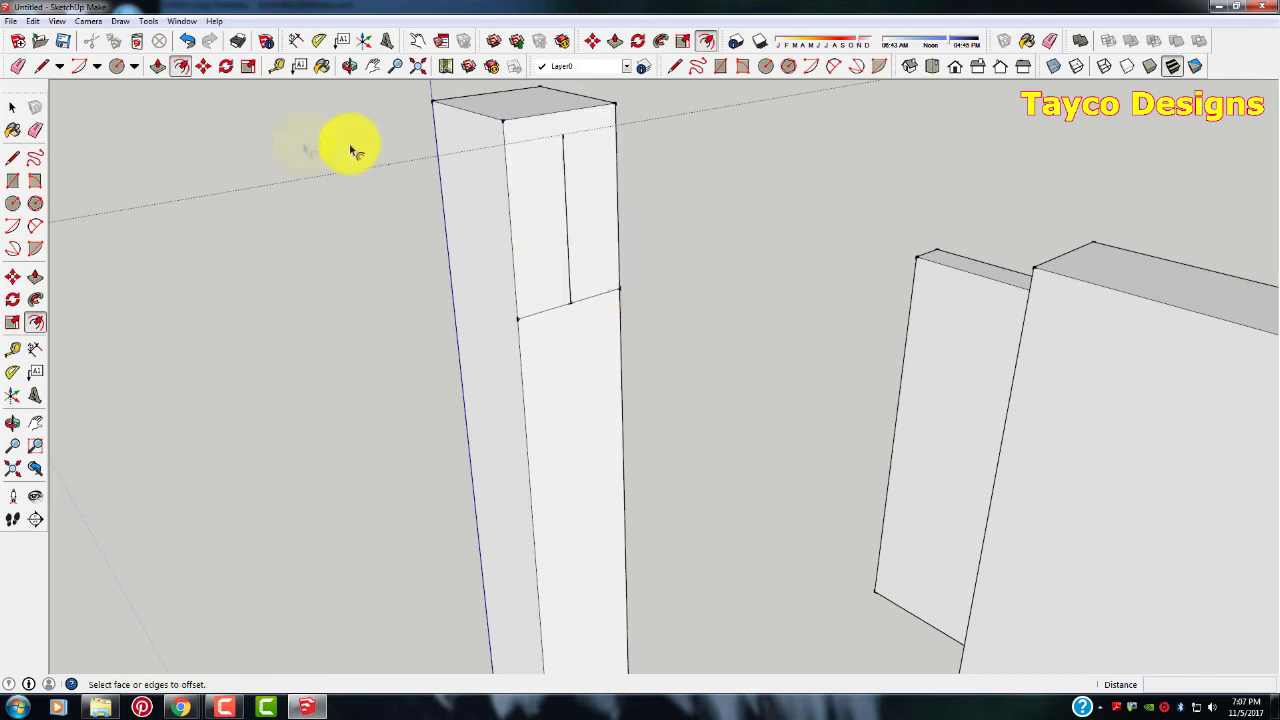
{"action": "left_click", "coordinate": [12, 158]}
Draw a short edge along the top guide line and a vertical line down to the outline's bottom
{"action": "left_click", "coordinate": [563, 130]}
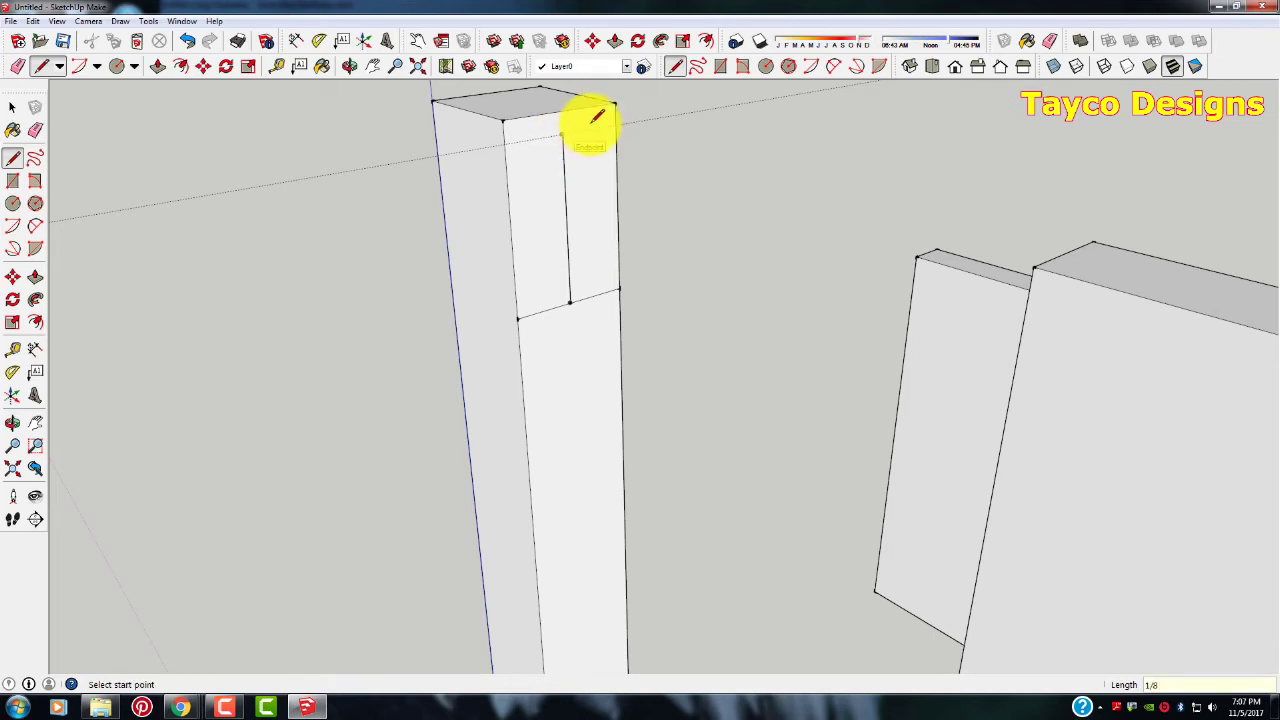
{"action": "scroll", "coordinate": [592, 124], "scroll_direction": "up", "scroll_amount": 5}
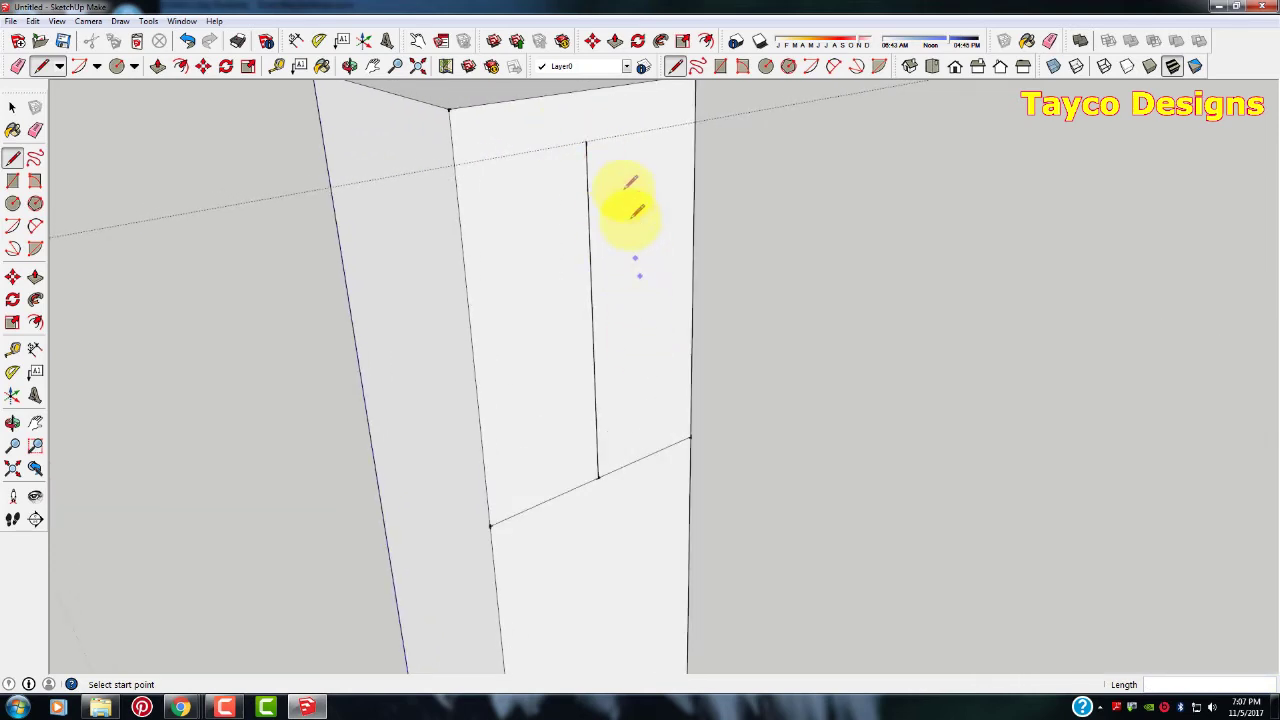
{"action": "left_click", "coordinate": [586, 142]}
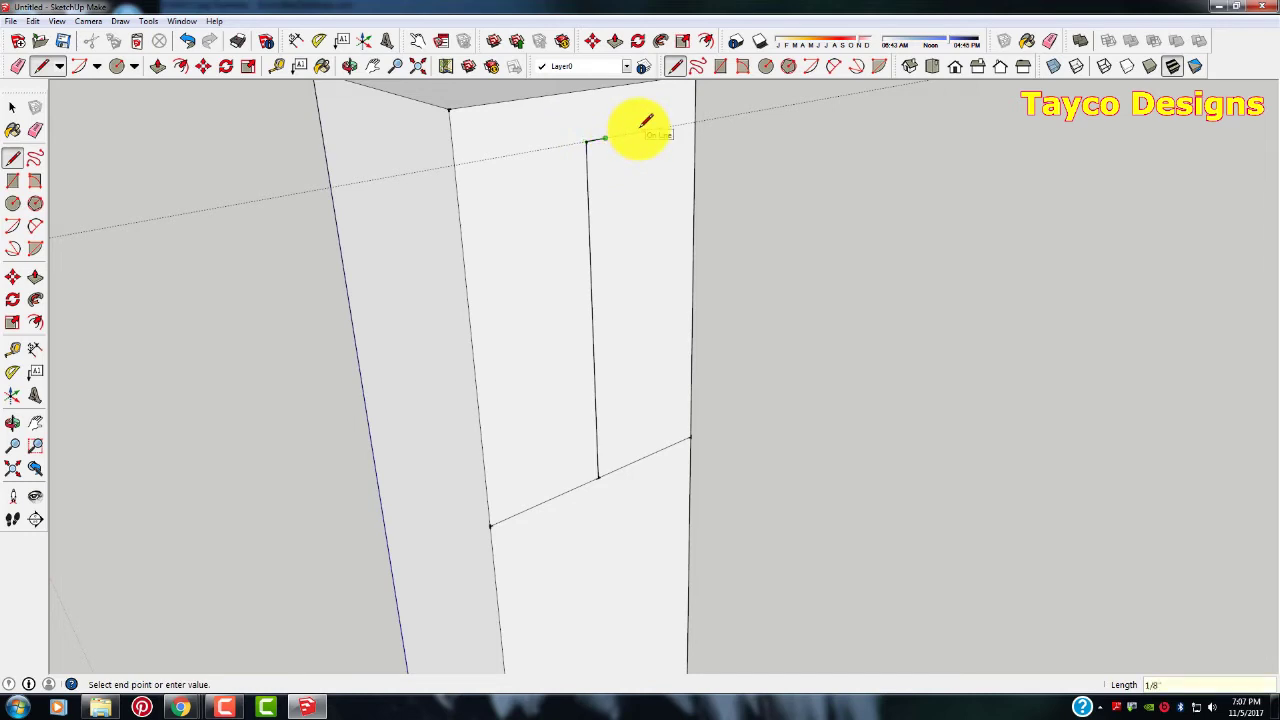
{"action": "left_click", "coordinate": [604, 137]}
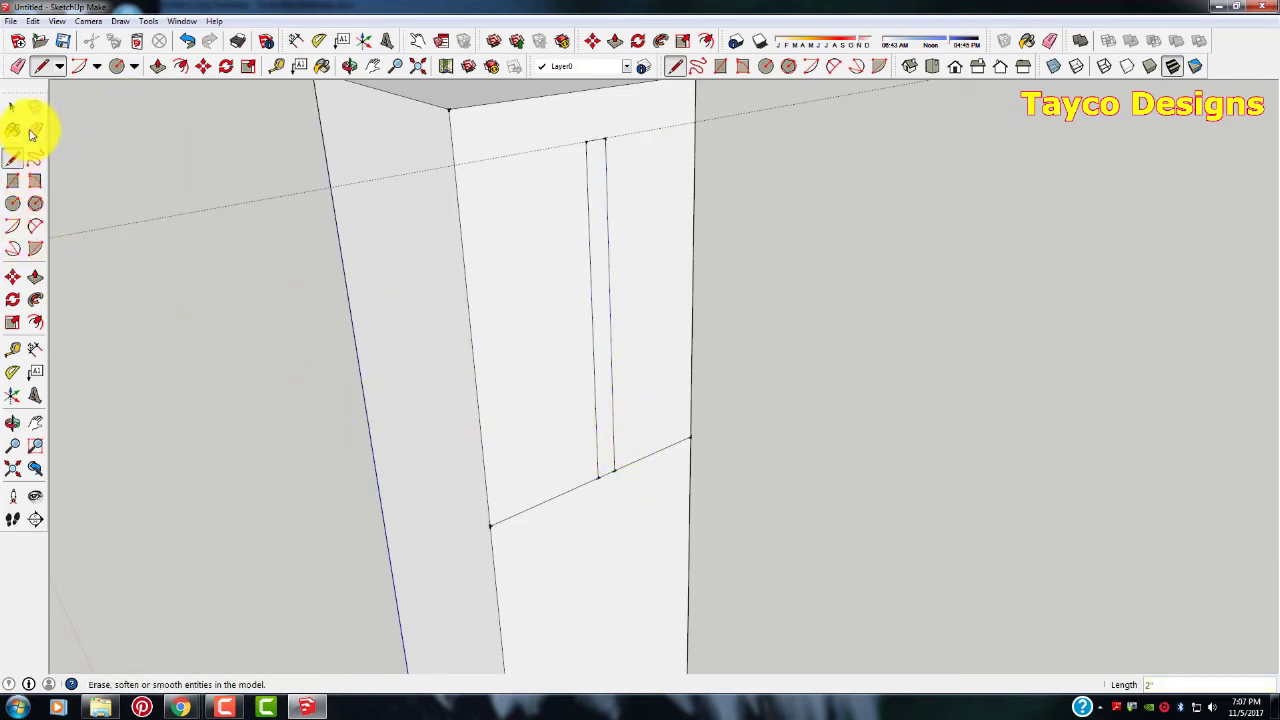
{"action": "left_click", "coordinate": [586, 140]}
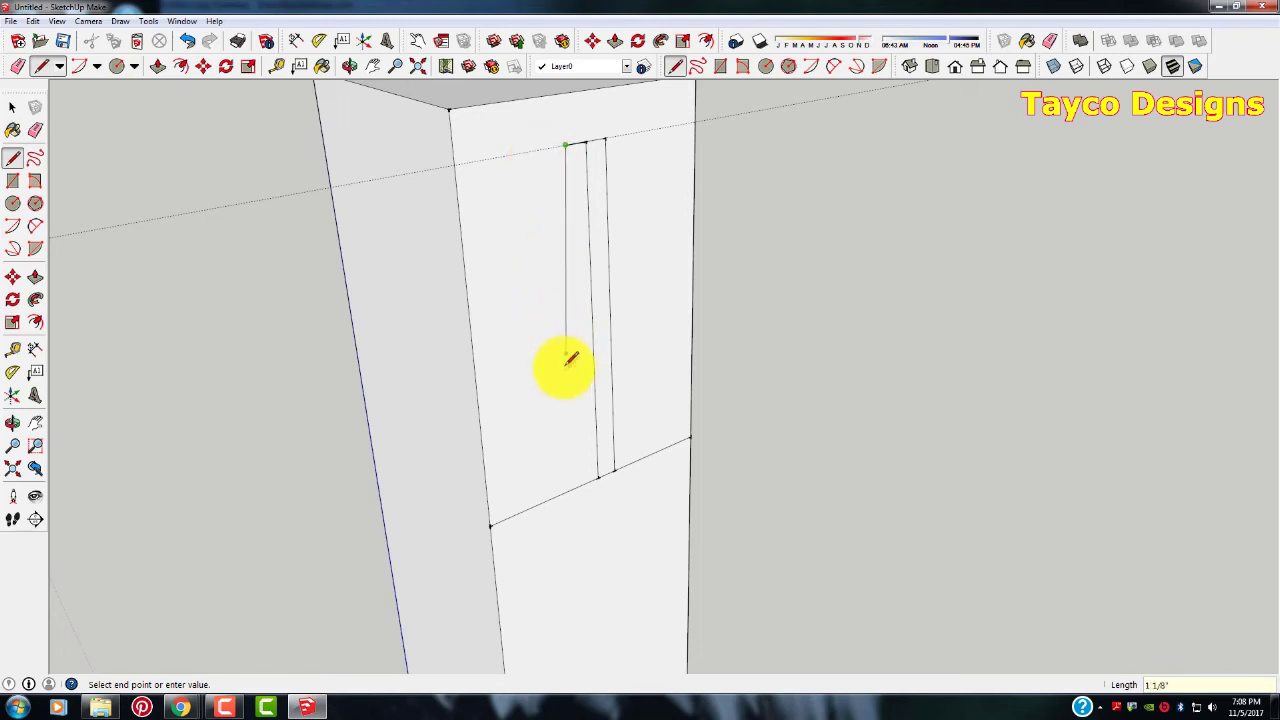
{"action": "left_click", "coordinate": [583, 485]}
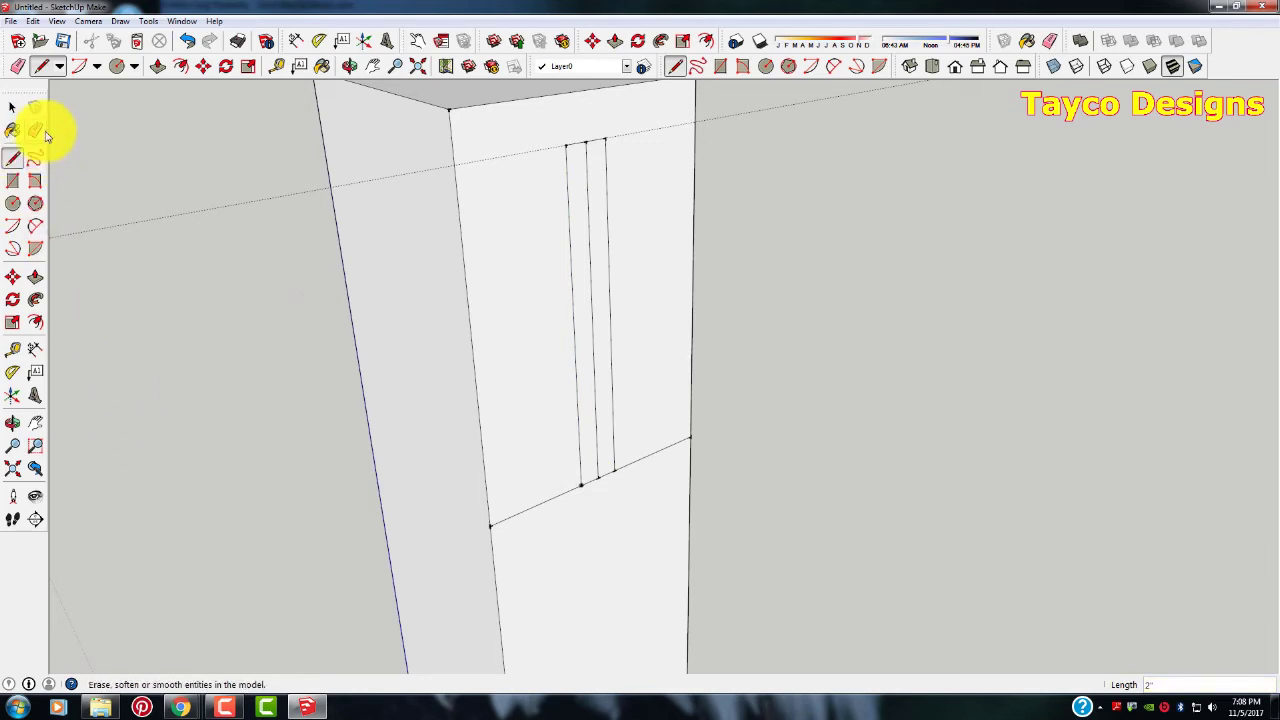
Erase the long horizontal edge and the extra middle line, leaving one narrow rectangle
{"action": "left_click", "coordinate": [35, 131]}
{"action": "mouse_move", "coordinate": [507, 528]}
{"action": "left_mouse_down"}
{"action": "mouse_move", "coordinate": [556, 481]}
{"action": "mouse_move", "coordinate": [559, 506]}
{"action": "mouse_move", "coordinate": [645, 450]}
{"action": "left_mouse_up"}
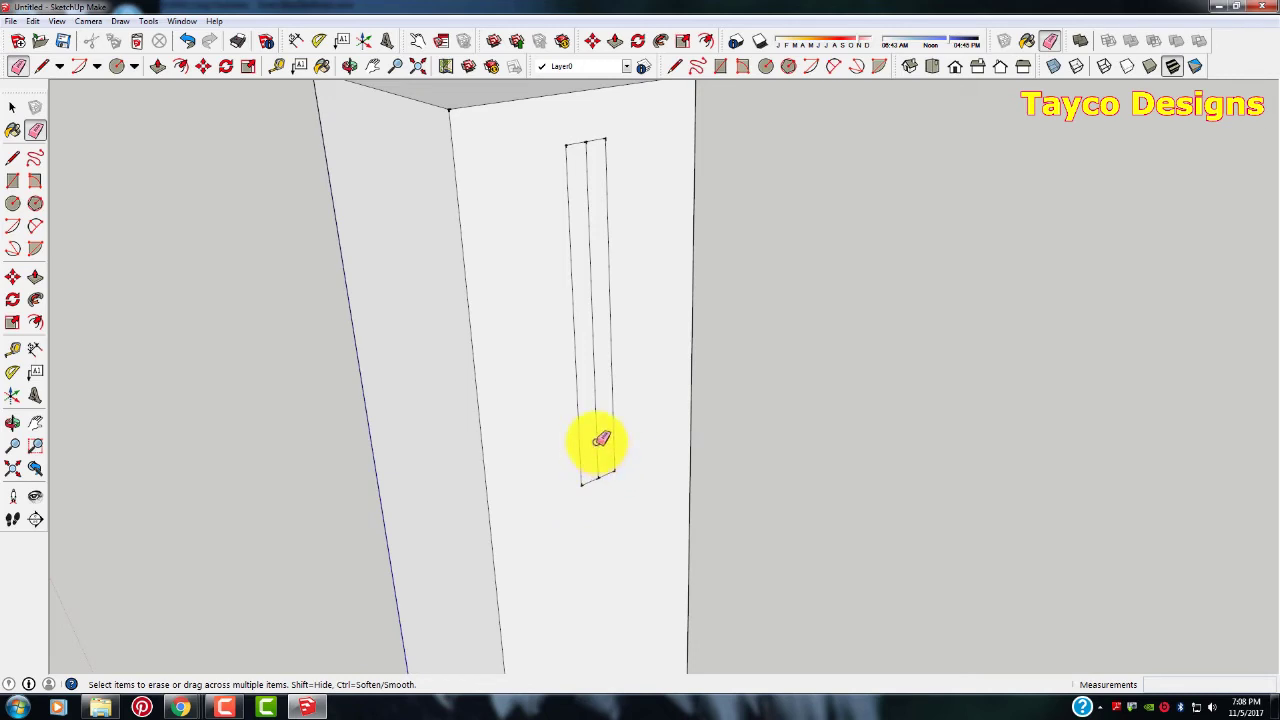
{"action": "left_click", "coordinate": [600, 438]}
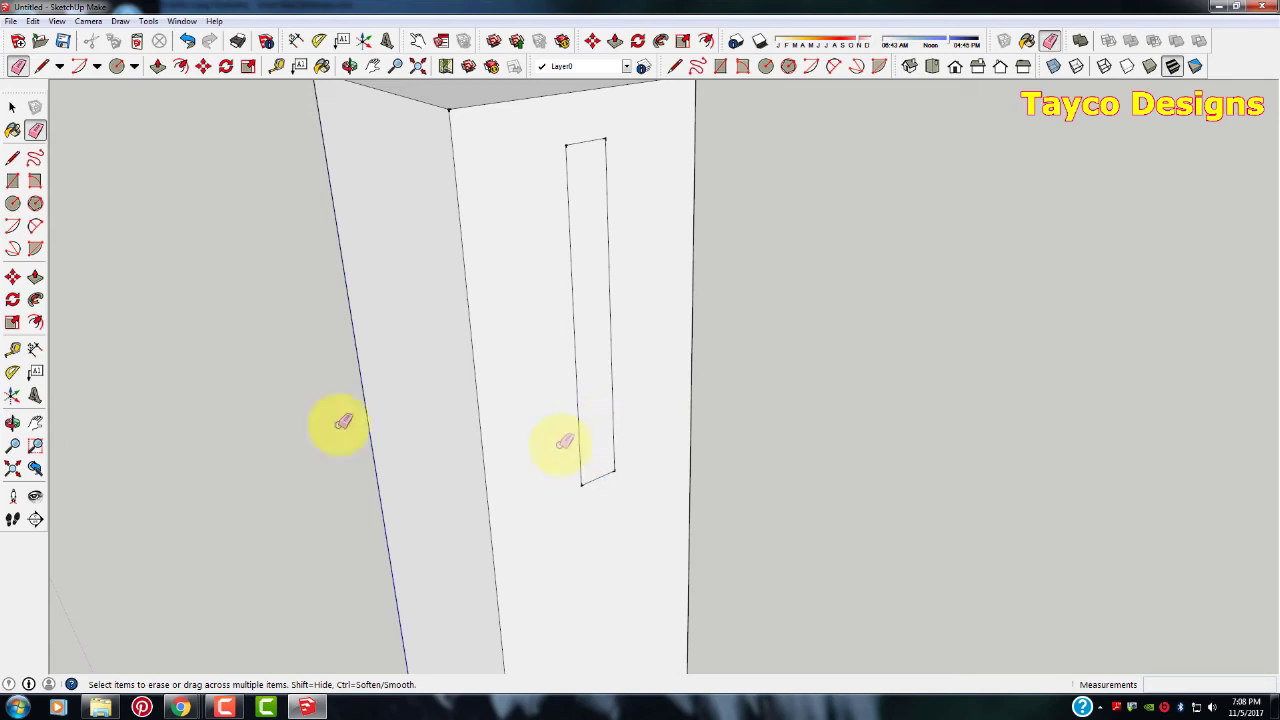
Push the narrow rectangle into the post with Push/Pull to cut the mortise slot
{"action": "left_click", "coordinate": [34, 279]}
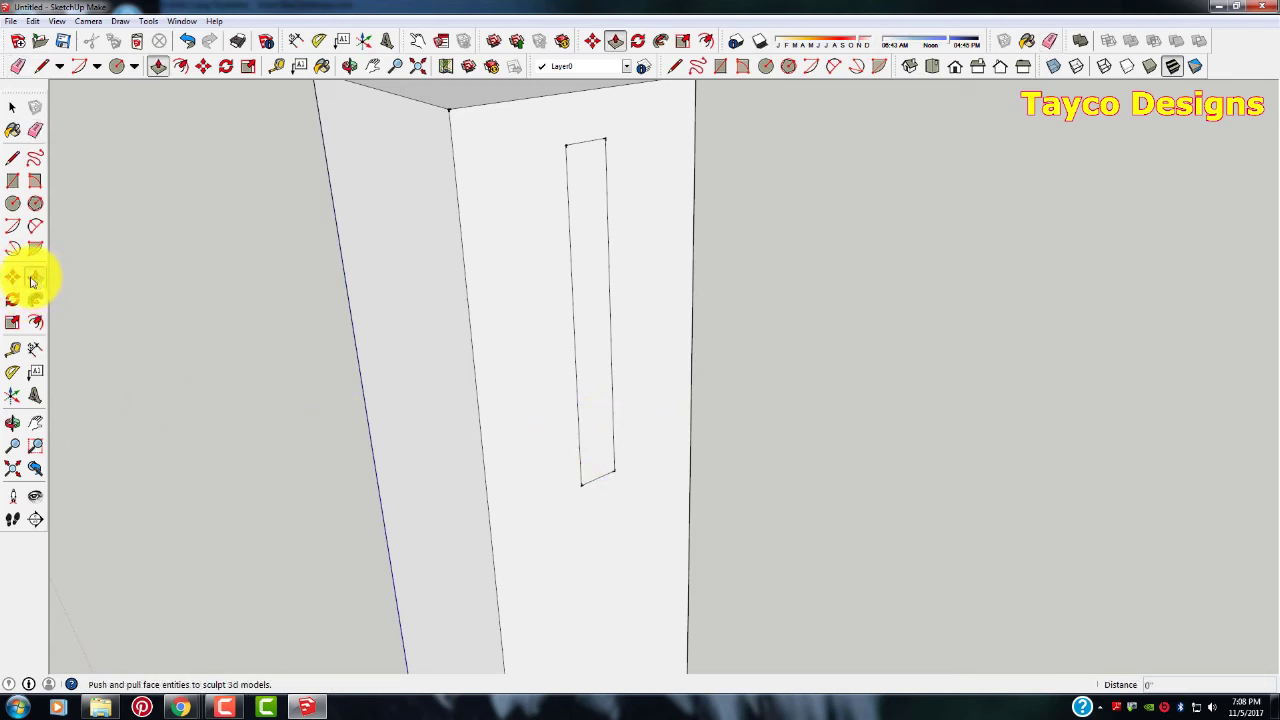
{"action": "left_click", "coordinate": [584, 382]}
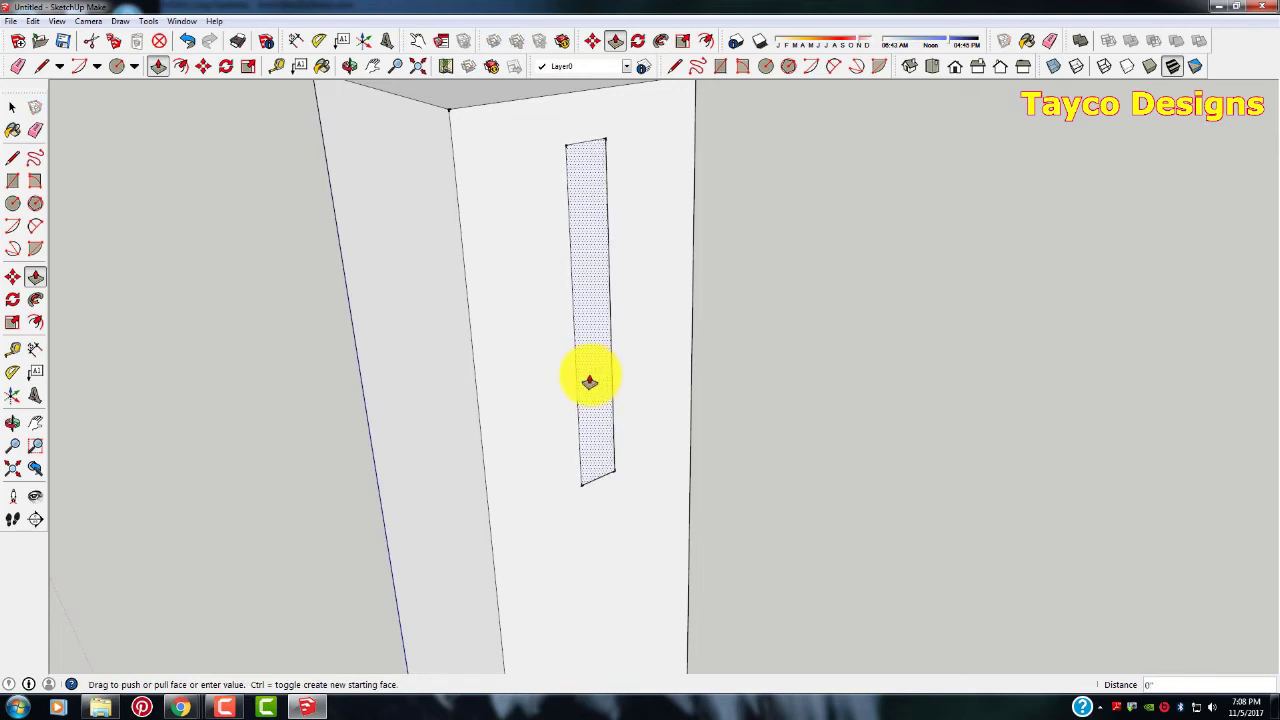
{"action": "scroll", "coordinate": [585, 381], "scroll_direction": "down", "scroll_amount": 2}
{"action": "scroll", "coordinate": [586, 383], "scroll_direction": "down", "scroll_amount": 3}
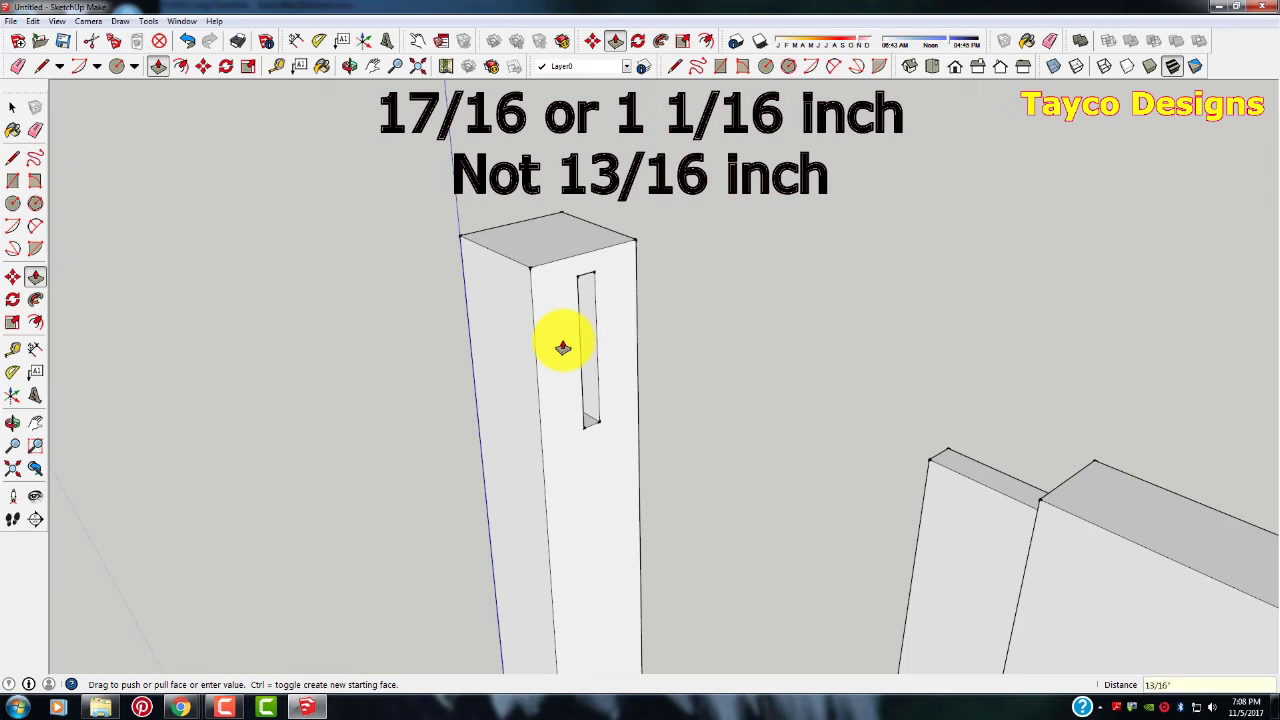
Orbit around the post and board to compare the slot with the tenon
{"action": "middle_click_drag", "start_coordinate": [371, 171], "coordinate": [635, 345]}
{"action": "scroll", "coordinate": [610, 355], "scroll_direction": "up", "scroll_amount": 4}
{"action": "scroll", "coordinate": [640, 385], "scroll_direction": "down", "scroll_amount": 4}
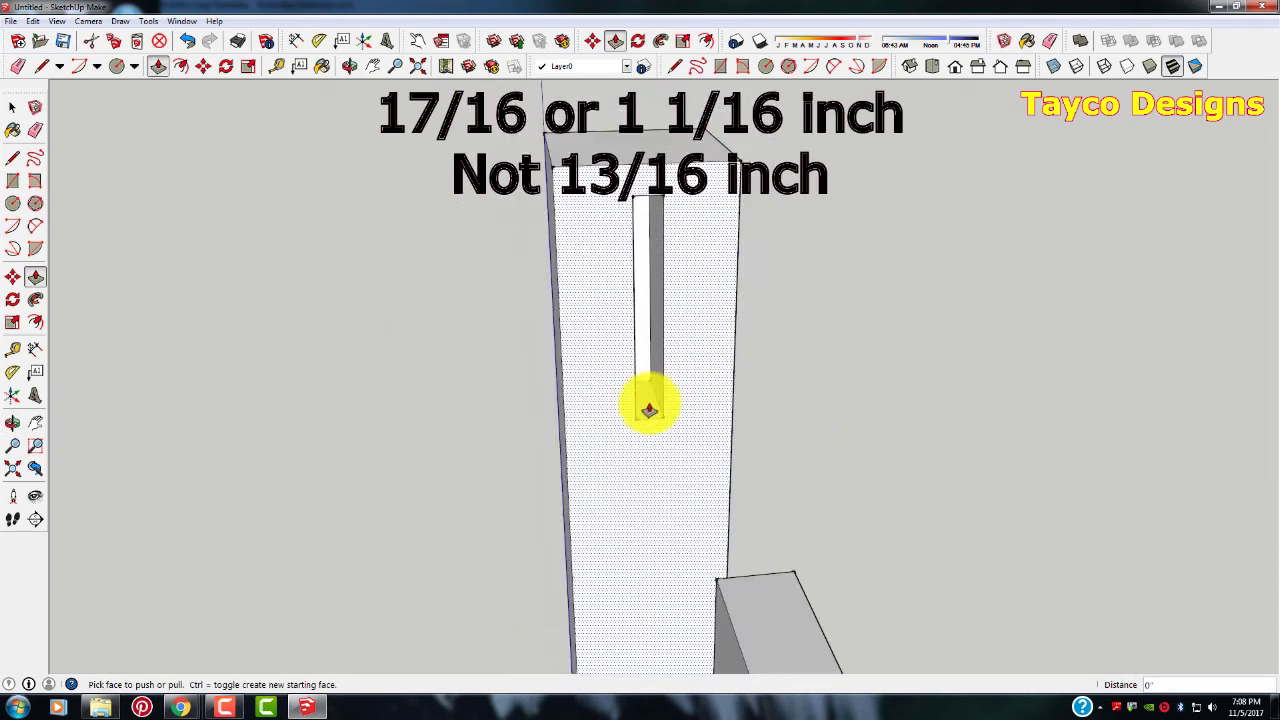
{"action": "middle_click_drag", "start_coordinate": [649, 430], "coordinate": [1086, 409]}
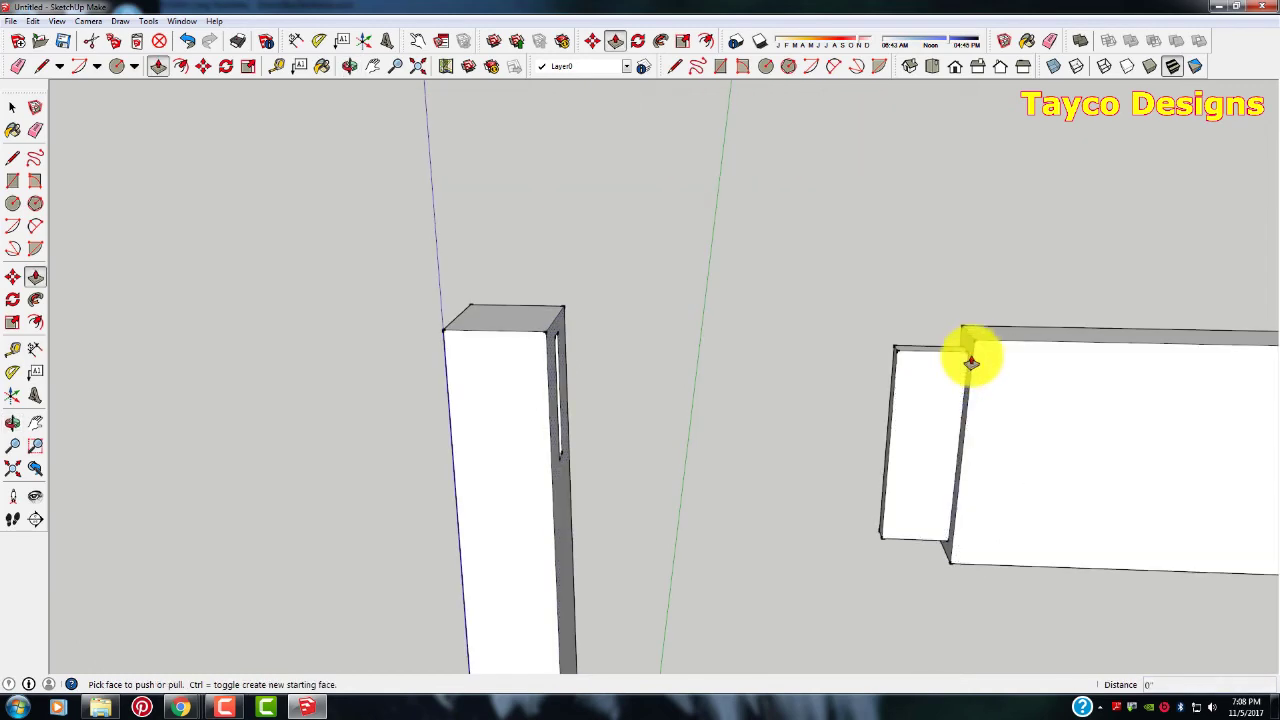
{"action": "scroll", "coordinate": [942, 347], "scroll_direction": "up", "scroll_amount": 3}
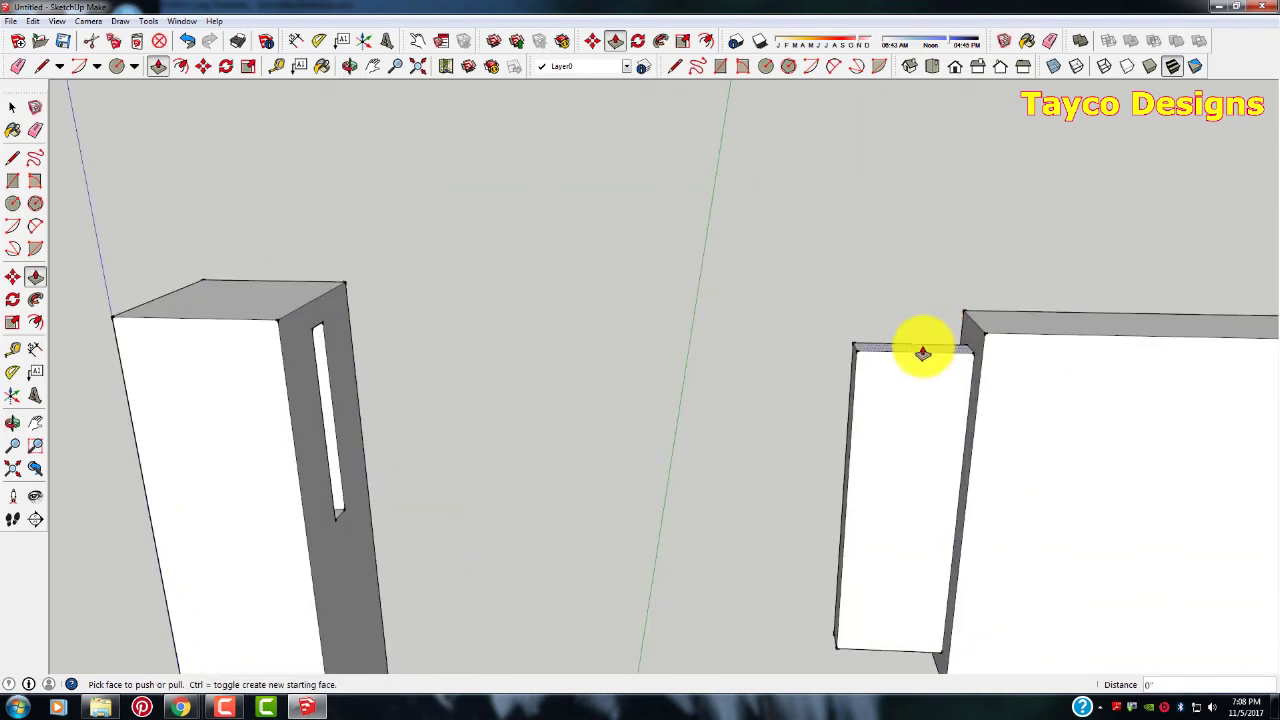
{"action": "middle_click_drag", "start_coordinate": [922, 352], "coordinate": [882, 375]}
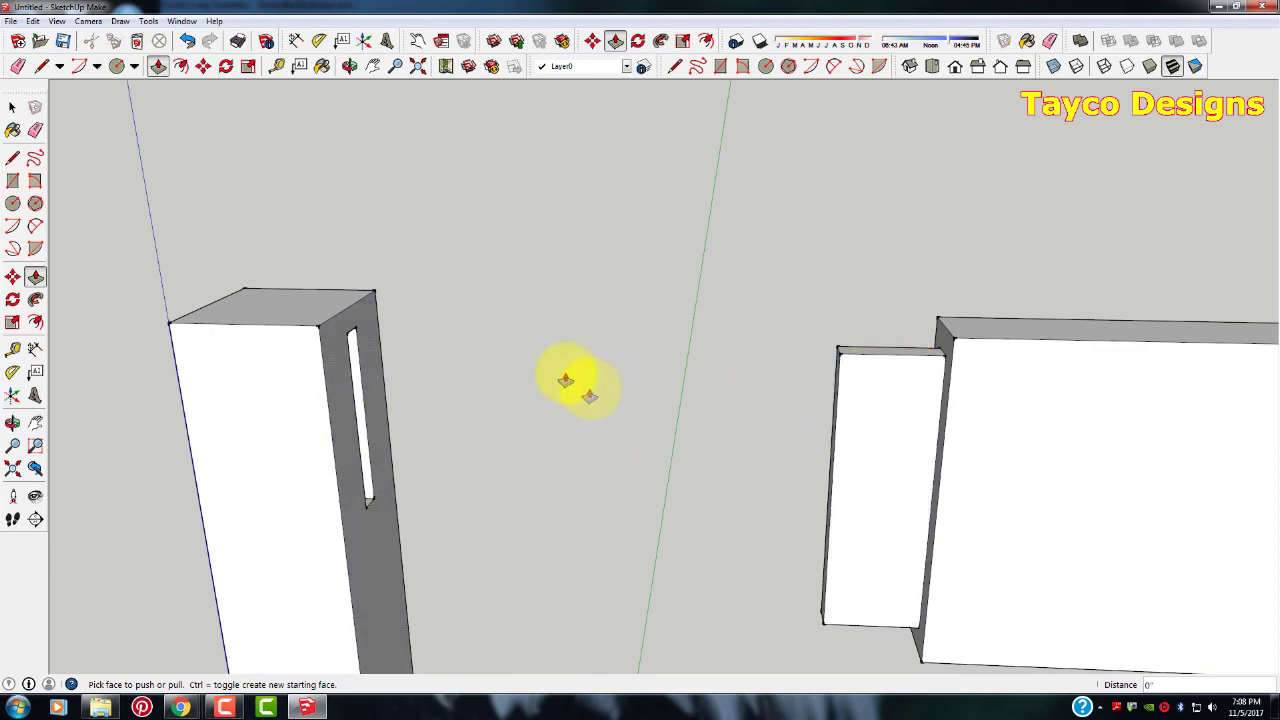
{"action": "middle_click_drag", "start_coordinate": [565, 380], "coordinate": [409, 334]}
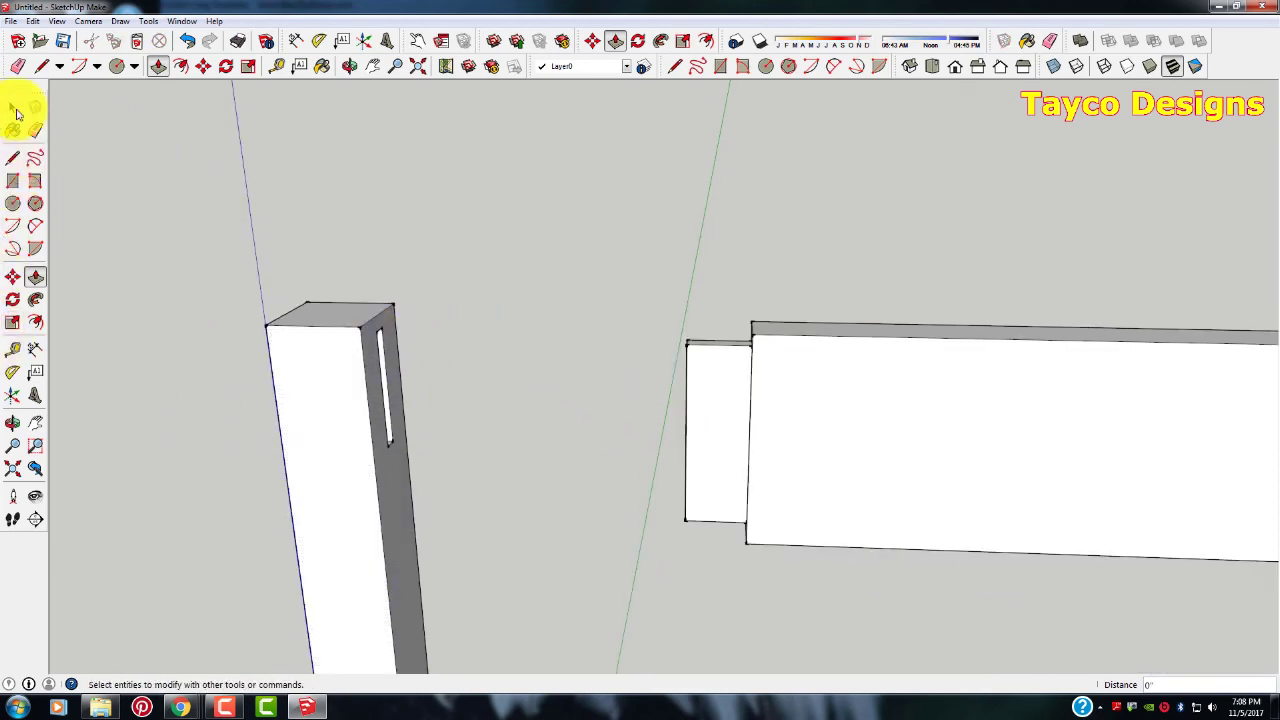
Box-select the whole rail board, including its tenon
{"action": "left_click", "coordinate": [10, 108]}
{"action": "scroll", "coordinate": [323, 200], "scroll_direction": "down", "scroll_amount": 3}
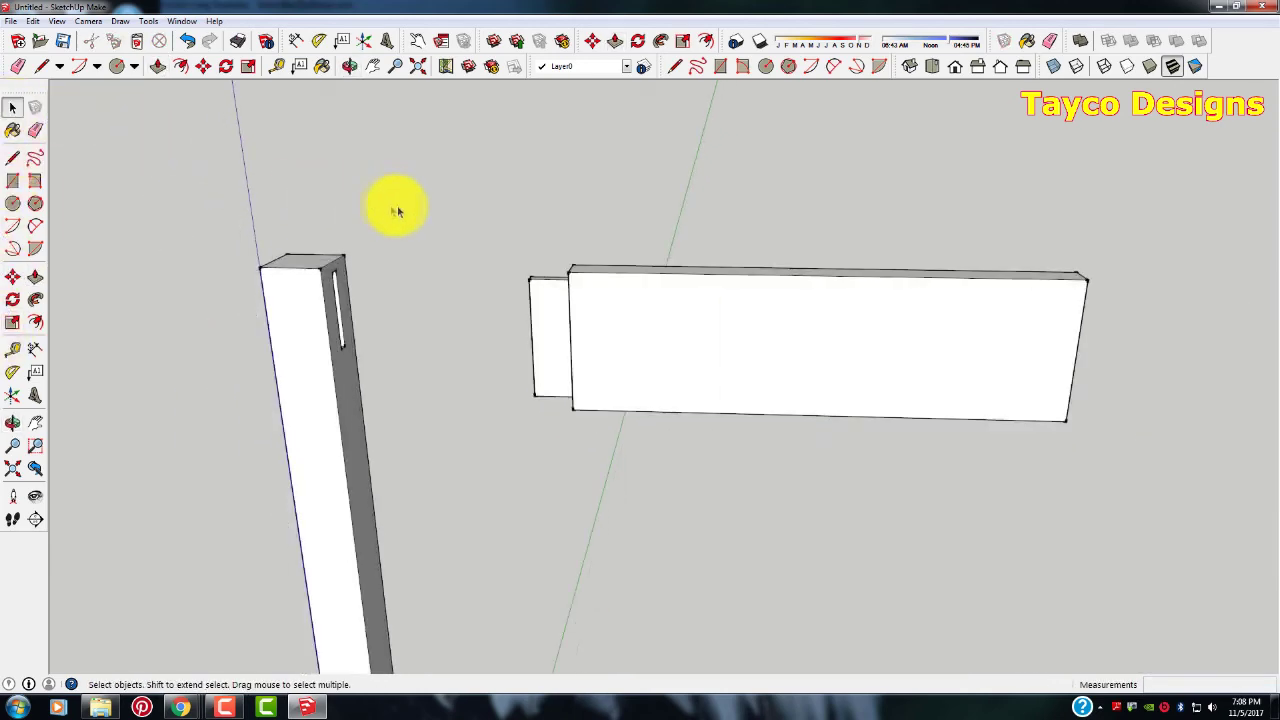
{"action": "left_click_drag", "start_coordinate": [677, 453], "coordinate": [1165, 491]}
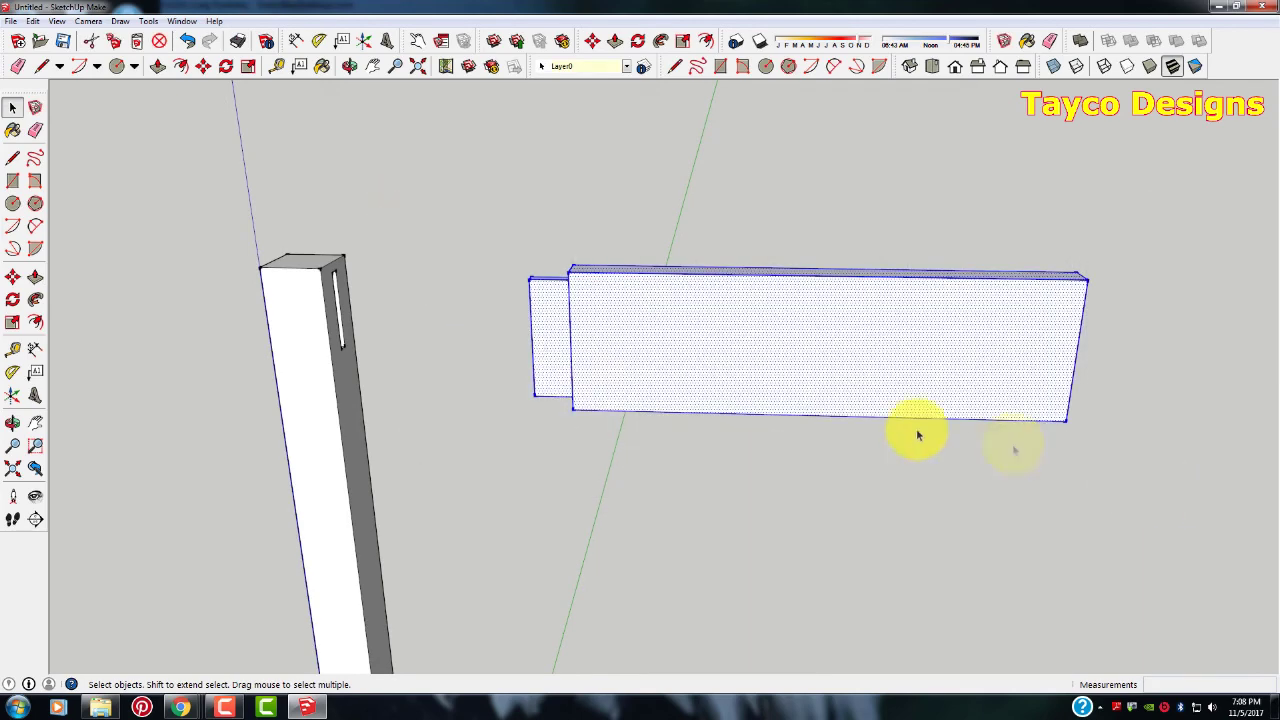
{"action": "scroll", "coordinate": [201, 295], "scroll_direction": "up", "scroll_amount": 2}
{"action": "scroll", "coordinate": [385, 254], "scroll_direction": "up", "scroll_amount": 6}
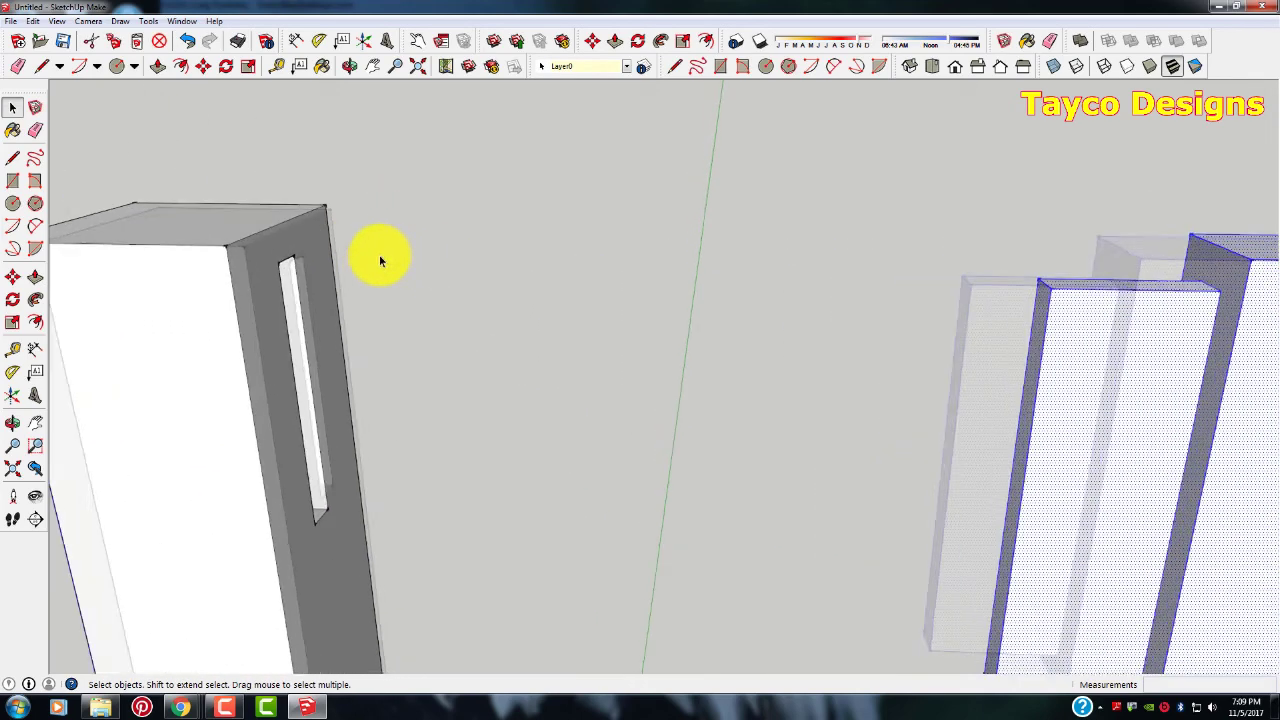
{"action": "scroll", "coordinate": [360, 267], "scroll_direction": "down", "scroll_amount": 2}
{"action": "scroll", "coordinate": [829, 297], "scroll_direction": "up", "scroll_amount": 5}
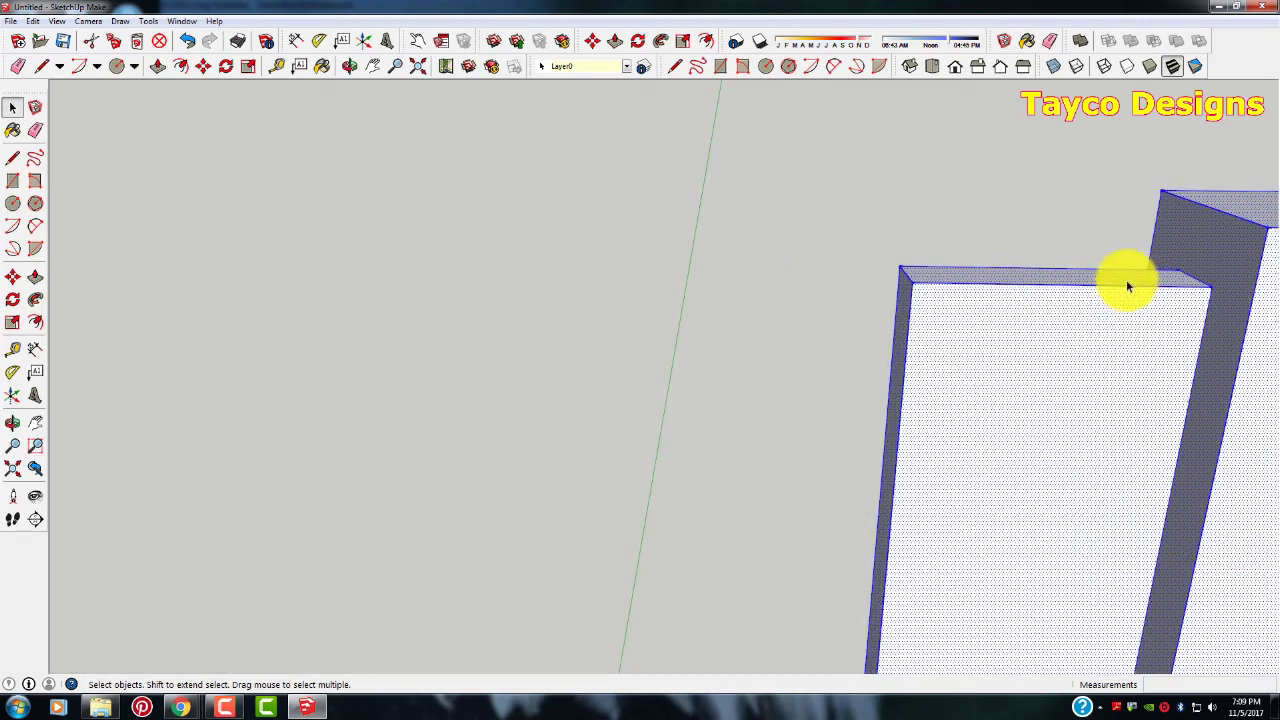
{"action": "scroll", "coordinate": [1030, 290], "scroll_direction": "down", "scroll_amount": 3}
{"action": "scroll", "coordinate": [914, 277], "scroll_direction": "down", "scroll_amount": 3}
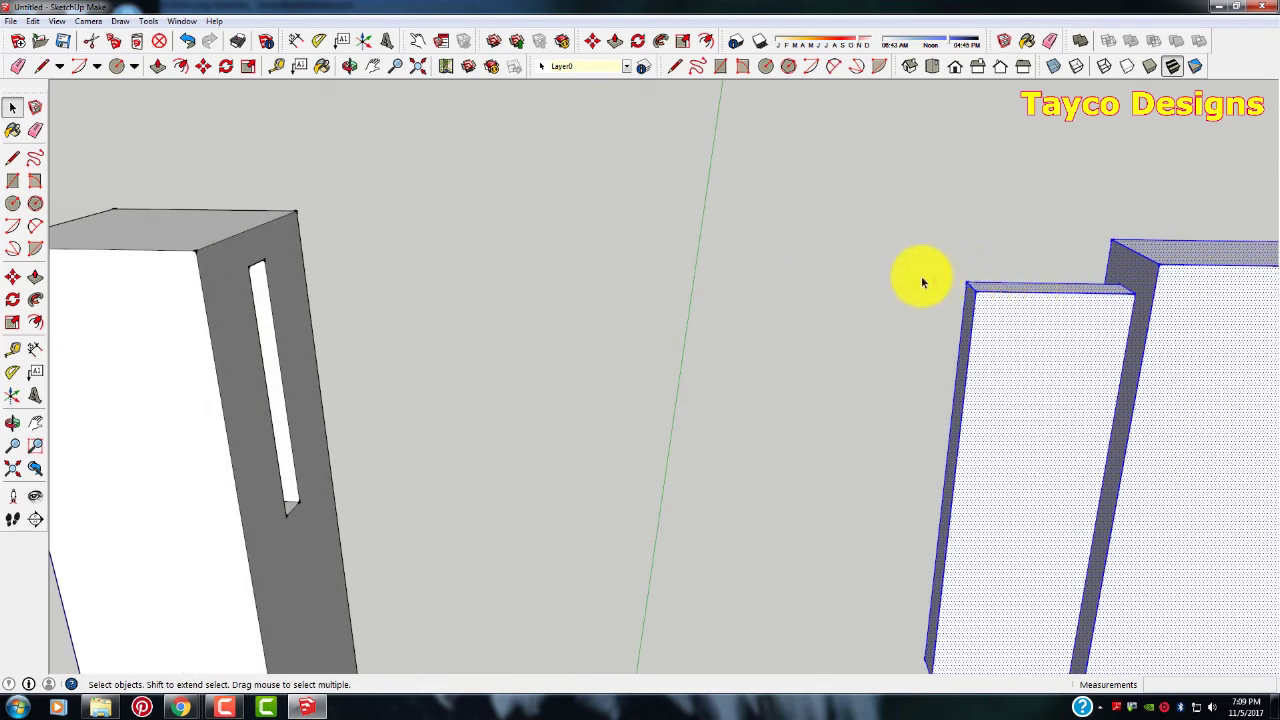
{"action": "scroll", "coordinate": [1056, 258], "scroll_direction": "up", "scroll_amount": 2}
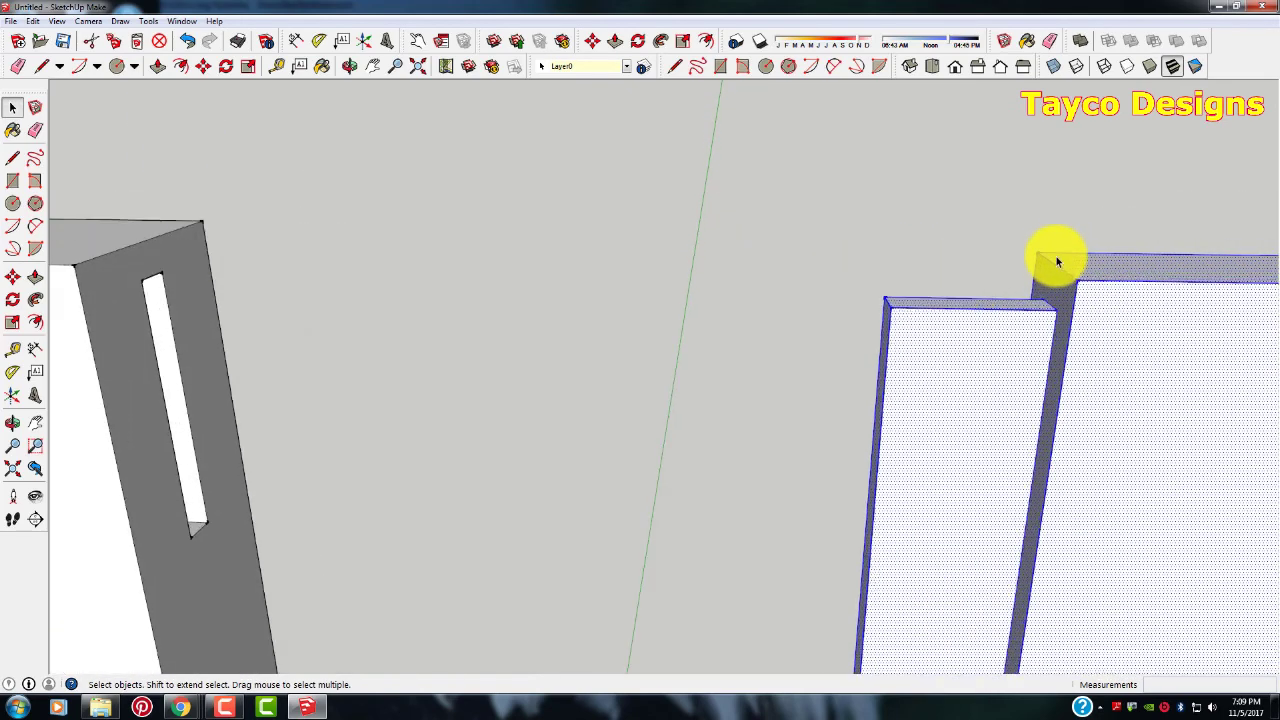
Move the board by its corner so the tenon meets the post near the top
{"action": "left_click", "coordinate": [13, 278]}
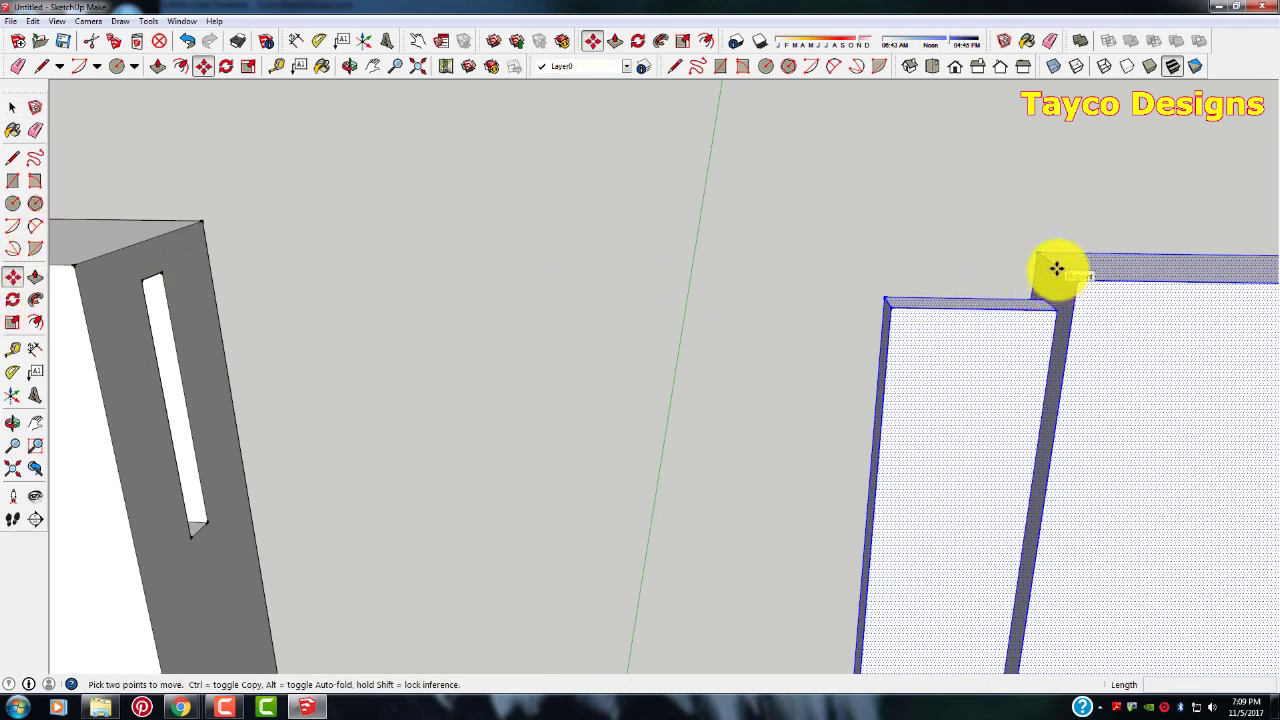
{"action": "left_click_drag", "start_coordinate": [1056, 266], "coordinate": [156, 245]}
{"action": "left_click", "coordinate": [156, 245]}
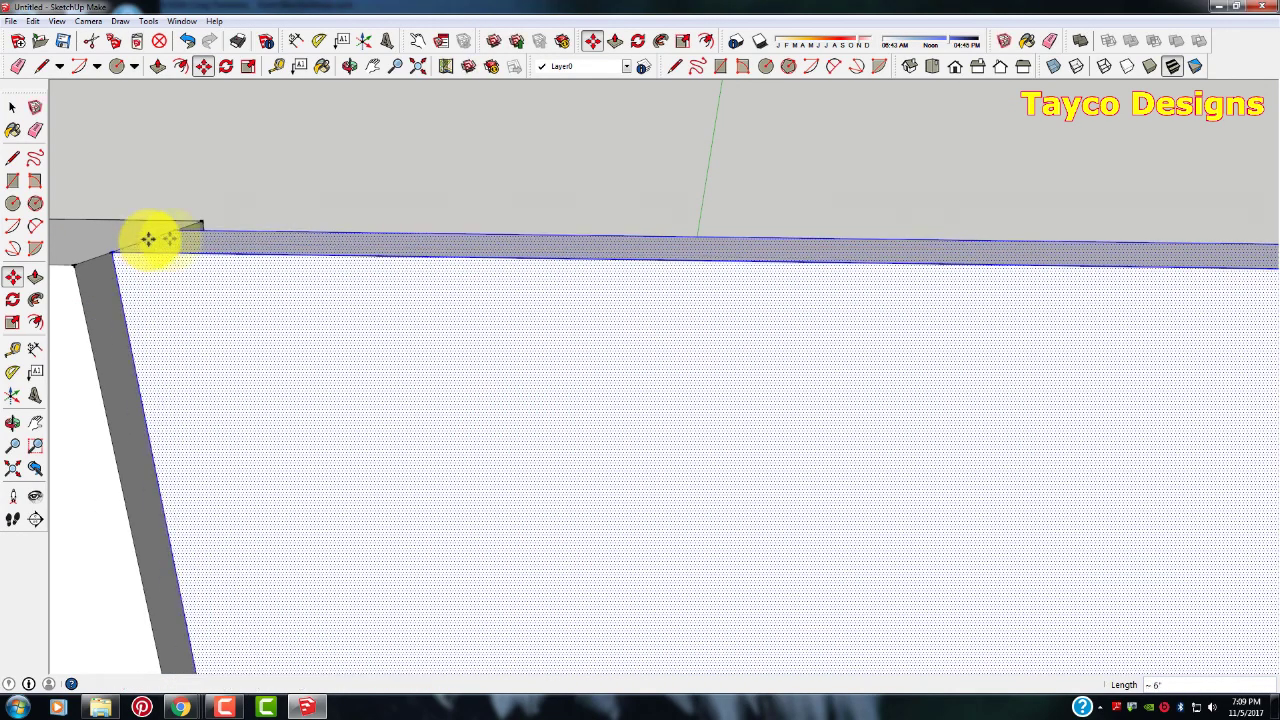
{"action": "middle_click_drag", "start_coordinate": [149, 237], "coordinate": [534, 214]}
{"action": "key", "text": "Escape"}
{"action": "scroll", "coordinate": [510, 237], "scroll_direction": "down", "scroll_amount": 3}
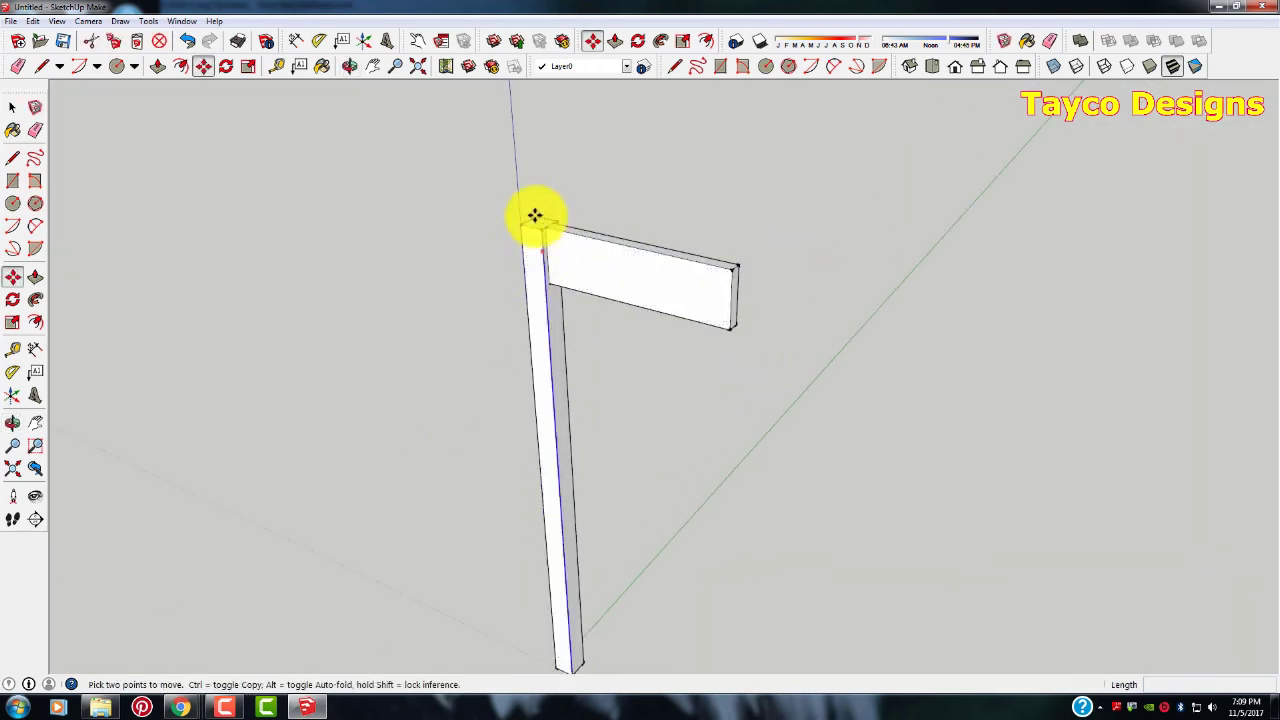
{"action": "scroll", "coordinate": [520, 234], "scroll_direction": "up", "scroll_amount": 4}
{"action": "scroll", "coordinate": [564, 253], "scroll_direction": "up", "scroll_amount": 3}
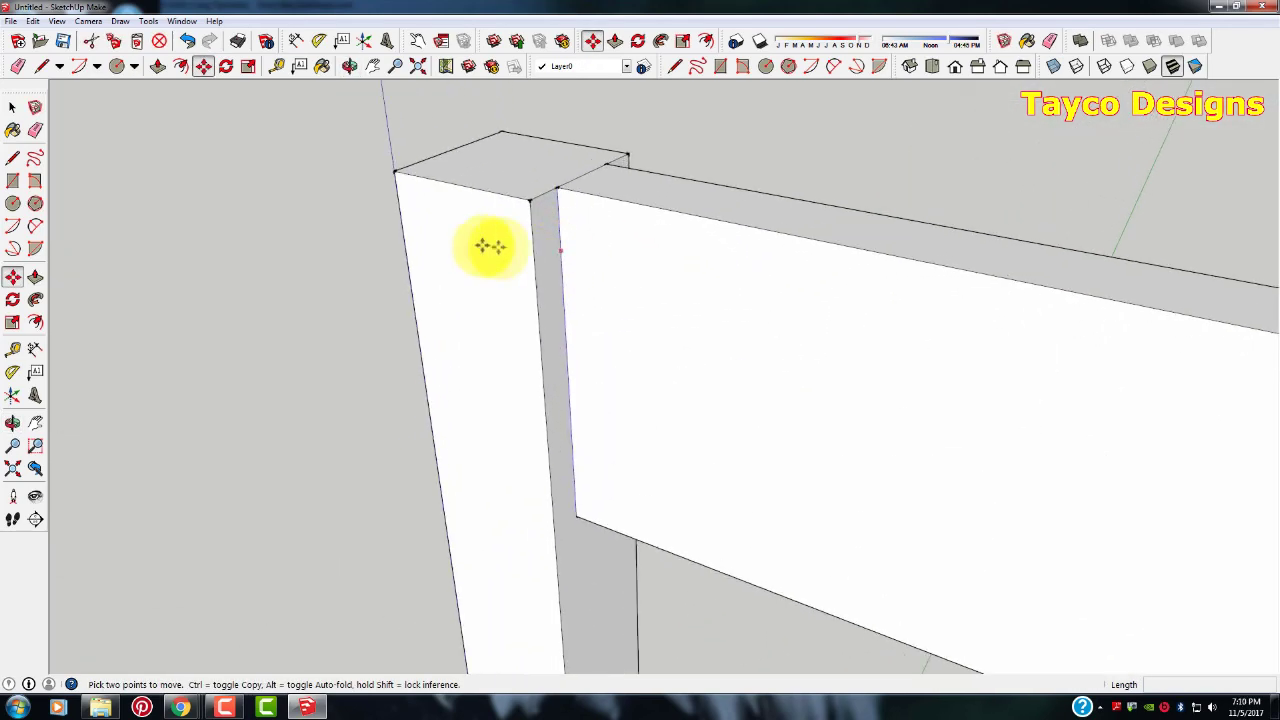
{"action": "middle_click_drag", "start_coordinate": [491, 249], "coordinate": [757, 266]}
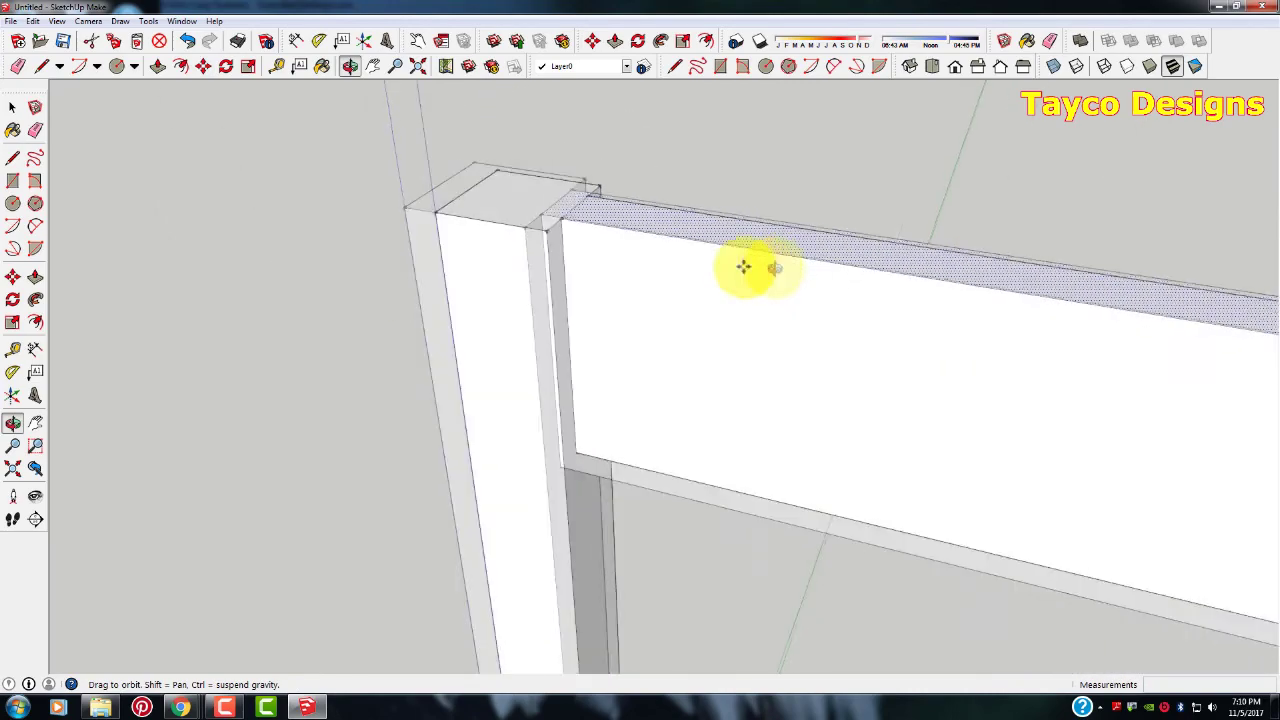
{"action": "scroll", "coordinate": [540, 255], "scroll_direction": "down", "scroll_amount": 4}
{"action": "middle_click_drag", "start_coordinate": [329, 243], "coordinate": [460, 220]}
{"action": "scroll", "coordinate": [460, 220], "scroll_direction": "up", "scroll_amount": 8}
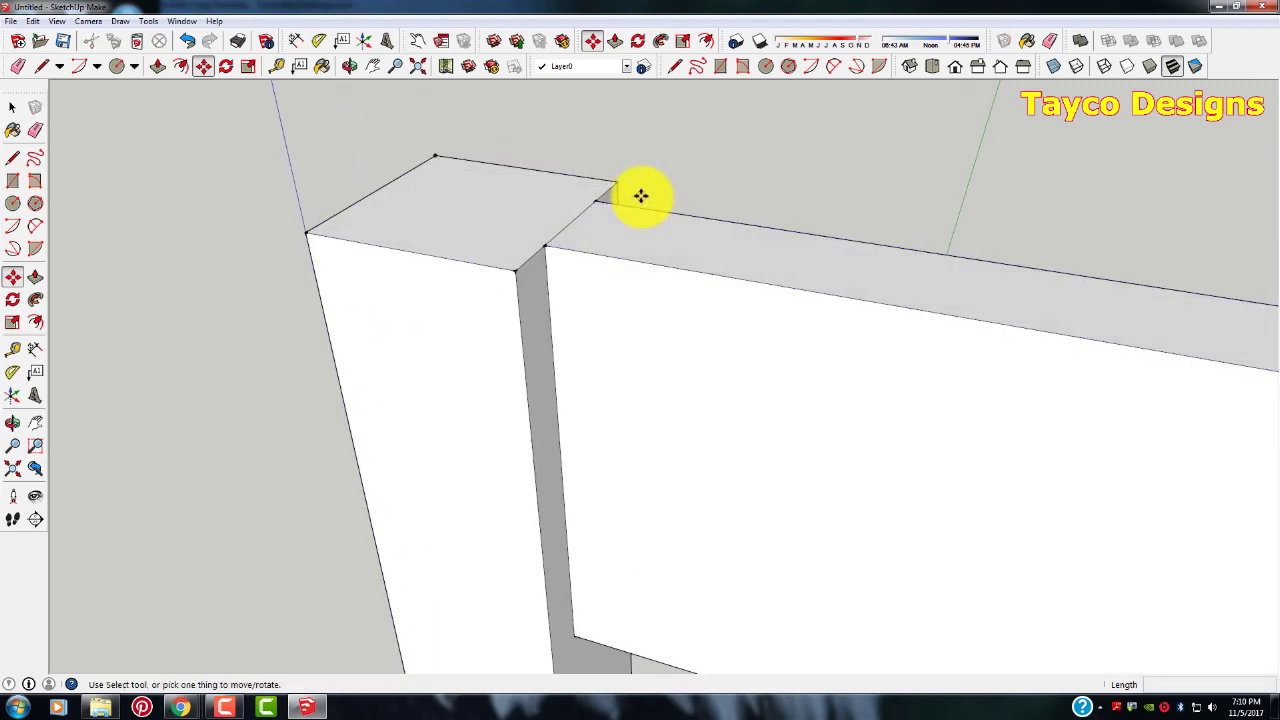
{"action": "scroll", "coordinate": [600, 191], "scroll_direction": "down", "scroll_amount": 8}
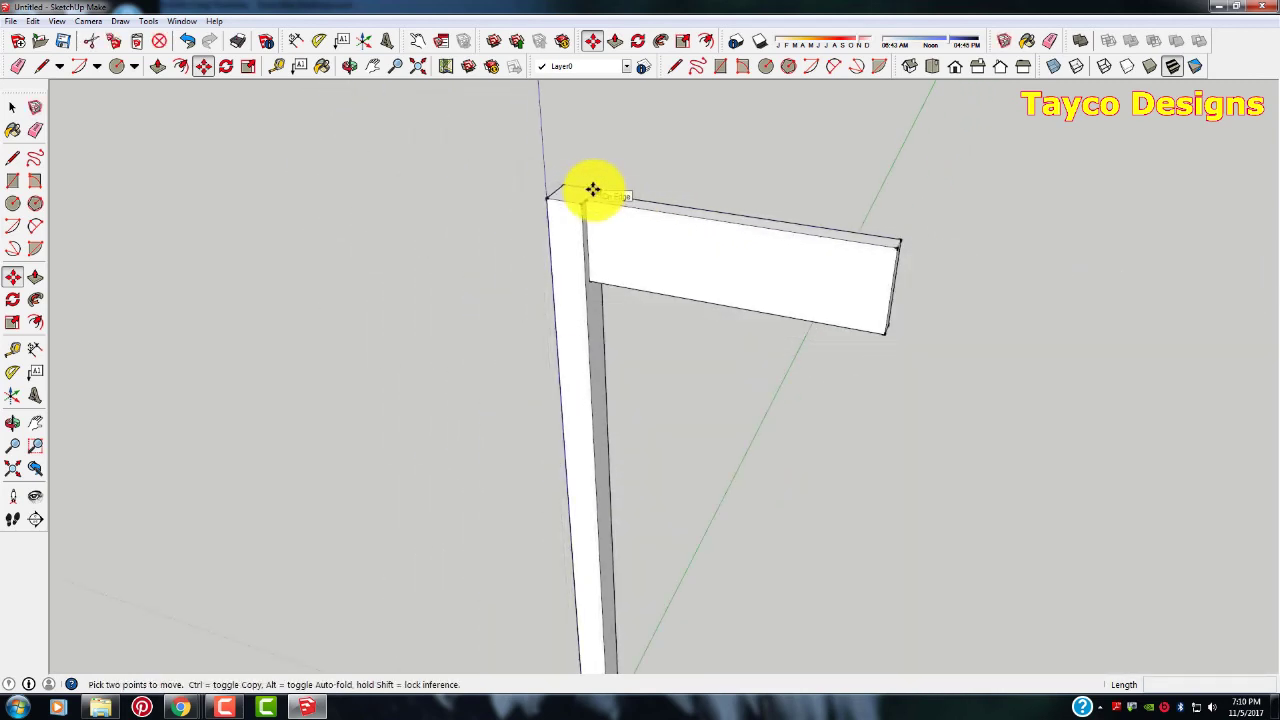
{"action": "scroll", "coordinate": [592, 190], "scroll_direction": "down", "scroll_amount": 1}
{"action": "scroll", "coordinate": [600, 195], "scroll_direction": "up", "scroll_amount": 3}
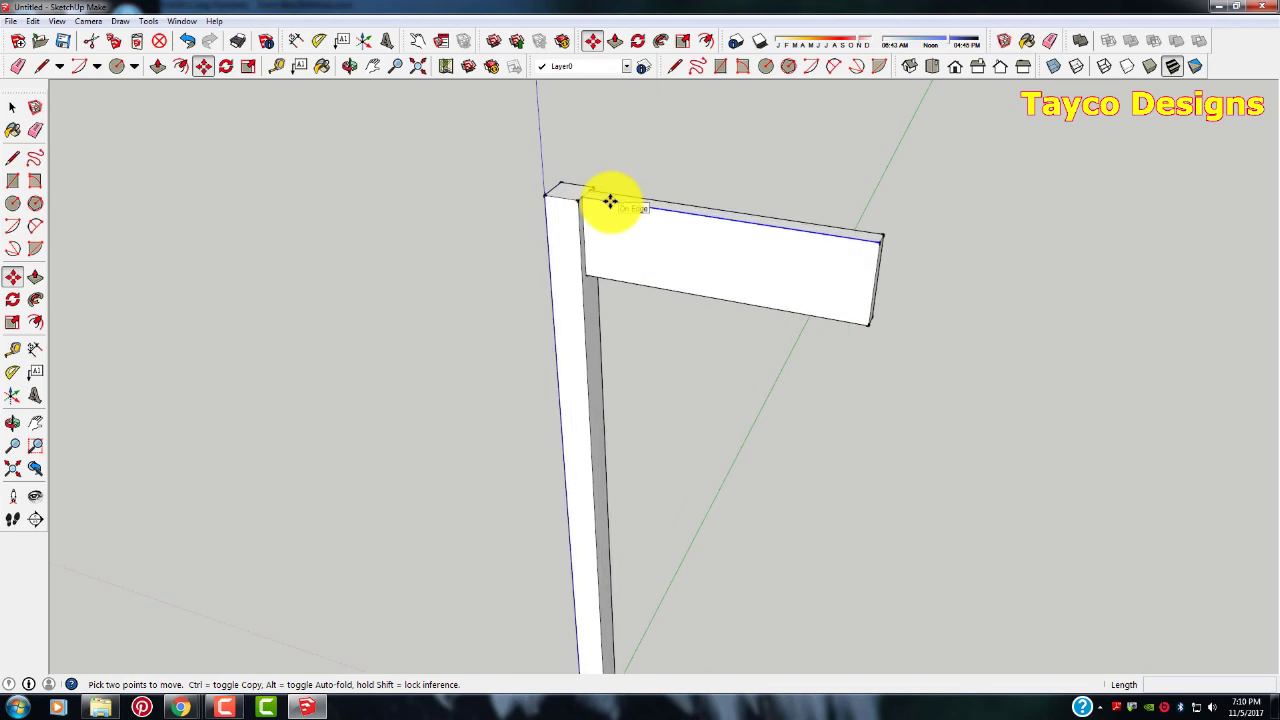
{"action": "scroll", "coordinate": [610, 202], "scroll_direction": "down", "scroll_amount": 4}
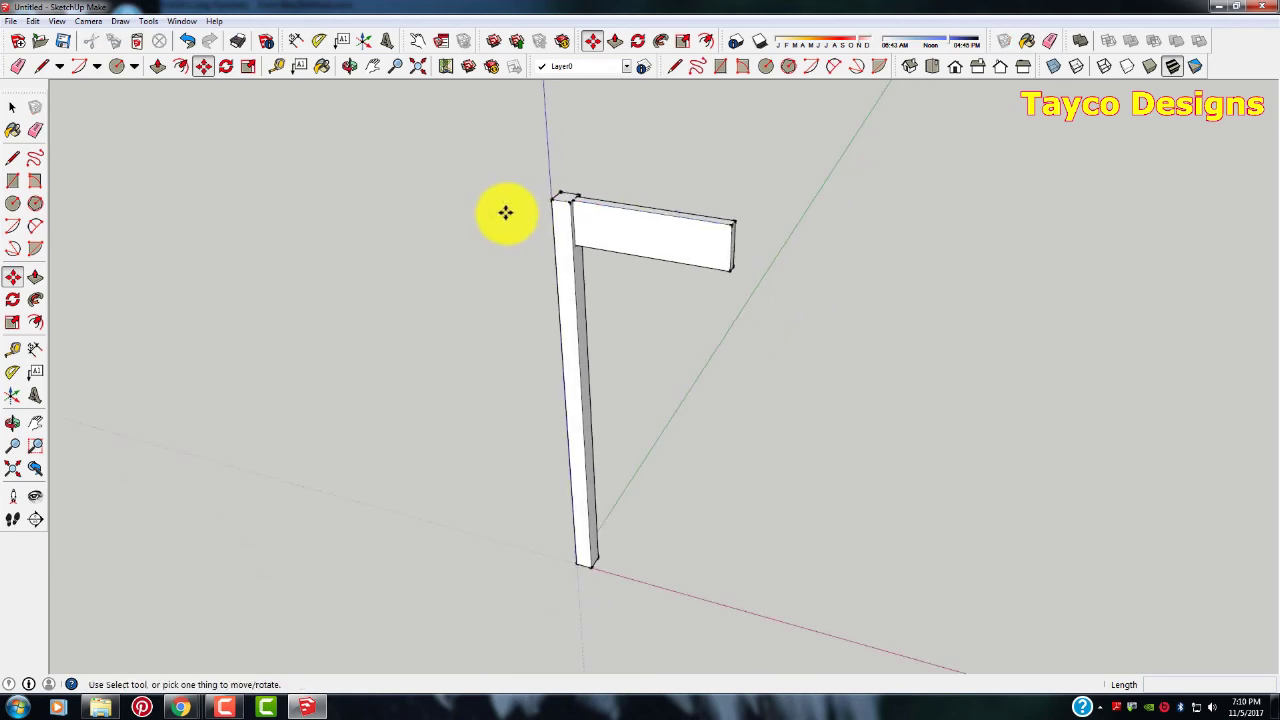